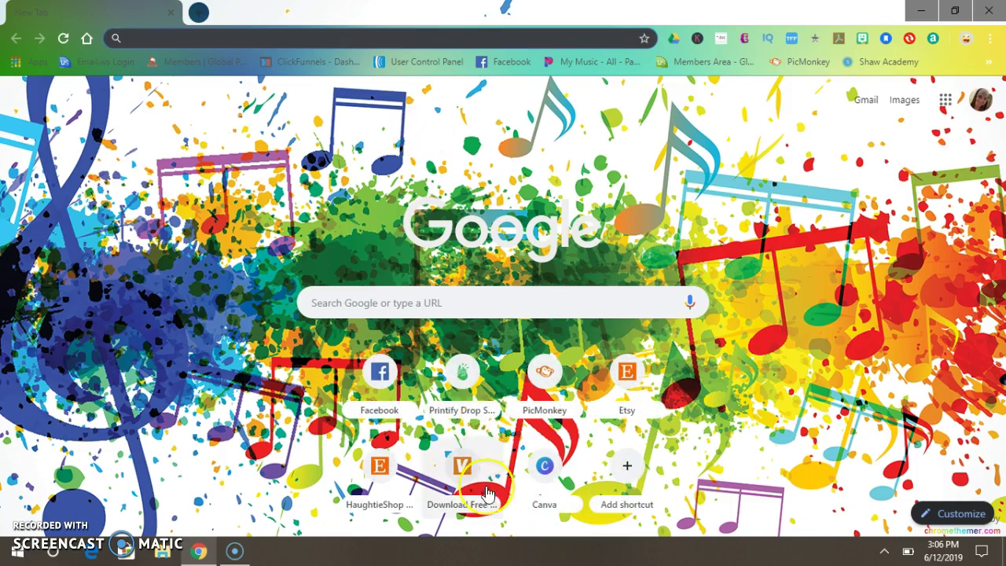
Open Printify and browse the catalog to the Men's T-shirts, including the Unisex Jersey Short Sleeve Tee
{"action": "left_click", "coordinate": [466, 415]}
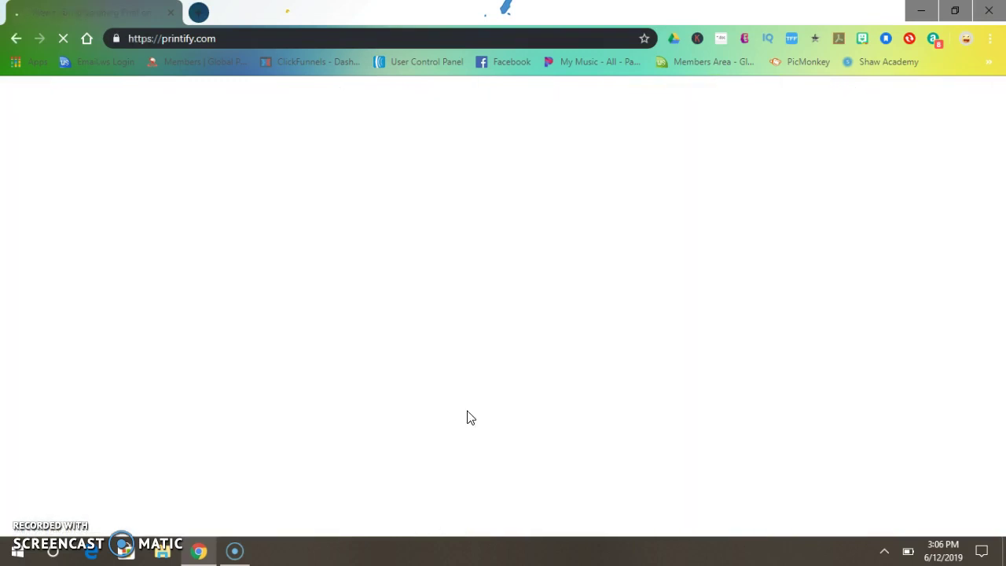
{"action": "left_click", "coordinate": [464, 414]}
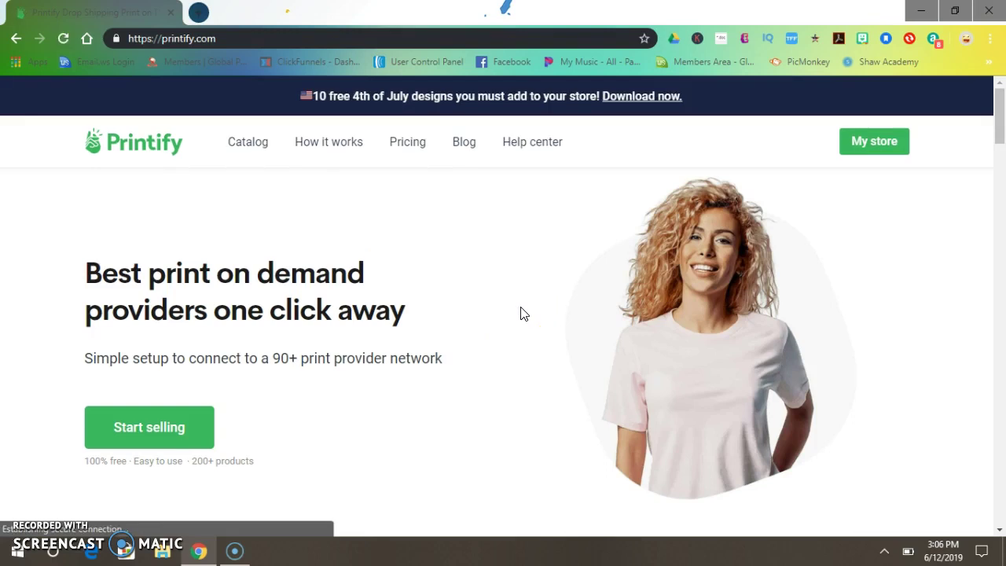
{"action": "left_click", "coordinate": [127, 157]}
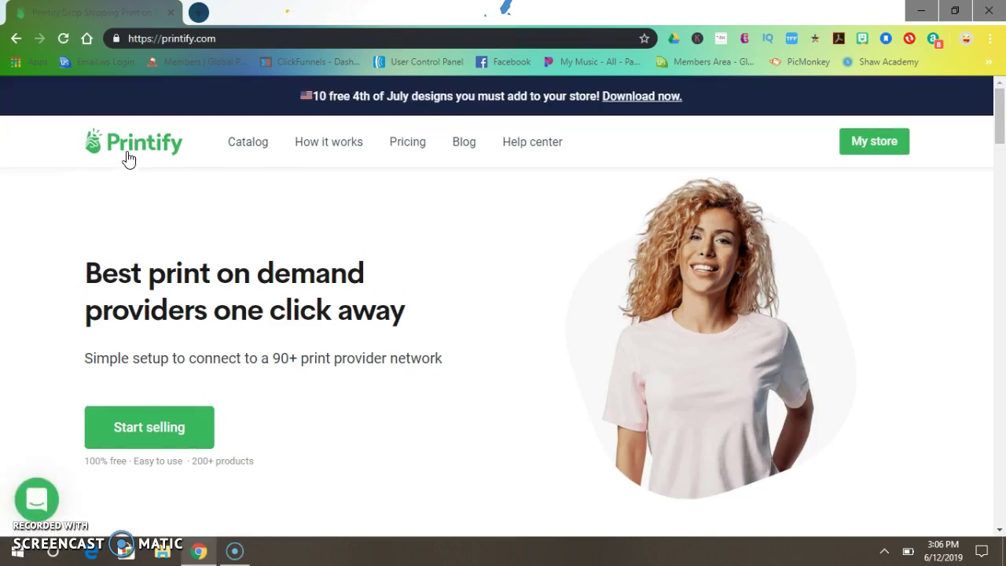
{"action": "left_click", "coordinate": [244, 151]}
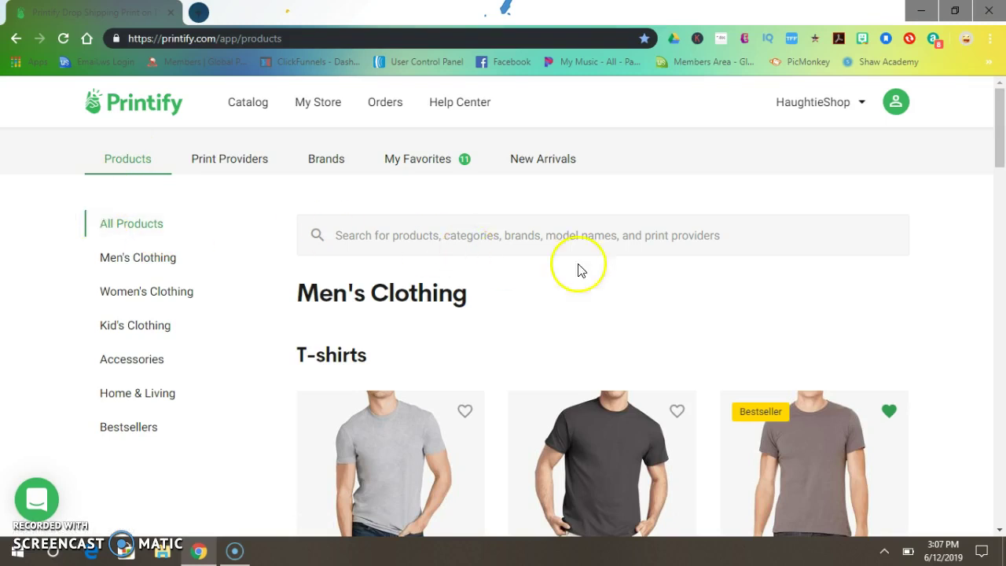
{"action": "scroll", "coordinate": [644, 273], "scroll_direction": "down", "scroll_amount": 3}
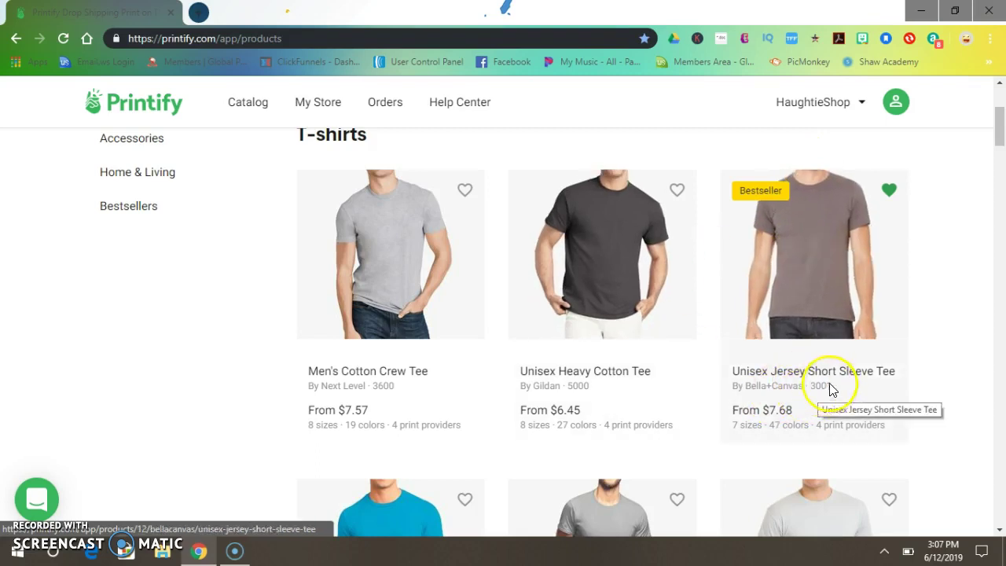
Open the Unisex Jersey Short Sleeve Tee page and review its print providers
{"action": "left_click", "coordinate": [777, 272]}
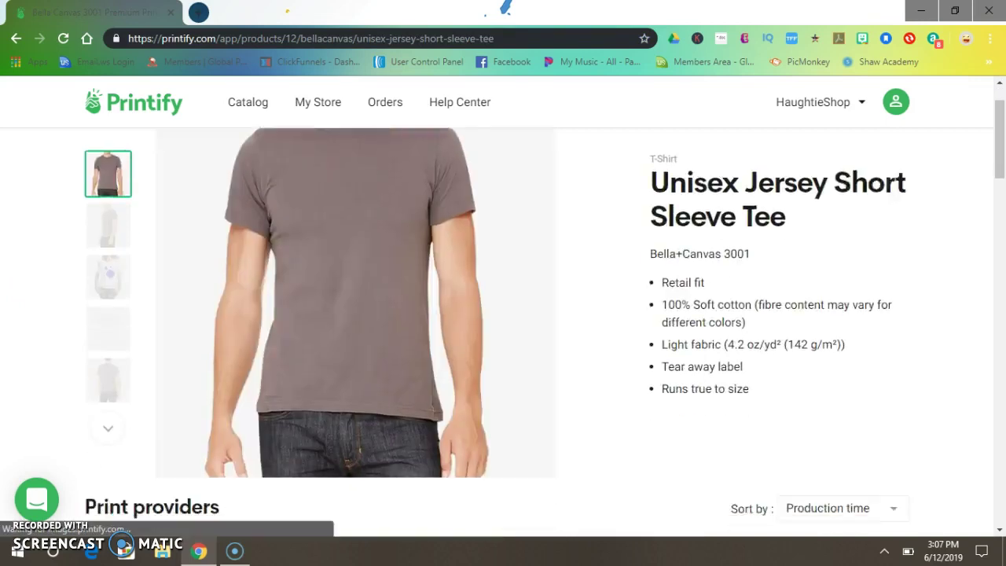
{"action": "scroll", "coordinate": [503, 314], "scroll_direction": "down", "scroll_amount": 2}
{"action": "scroll", "coordinate": [503, 314], "scroll_direction": "down", "scroll_amount": 2}
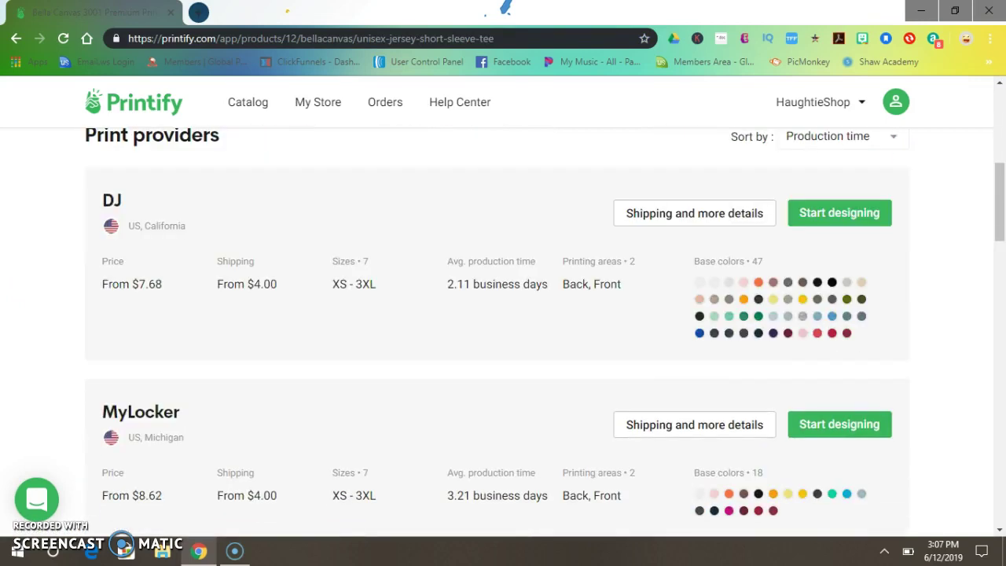
{"action": "scroll", "coordinate": [207, 197], "scroll_direction": "up", "scroll_amount": 1}
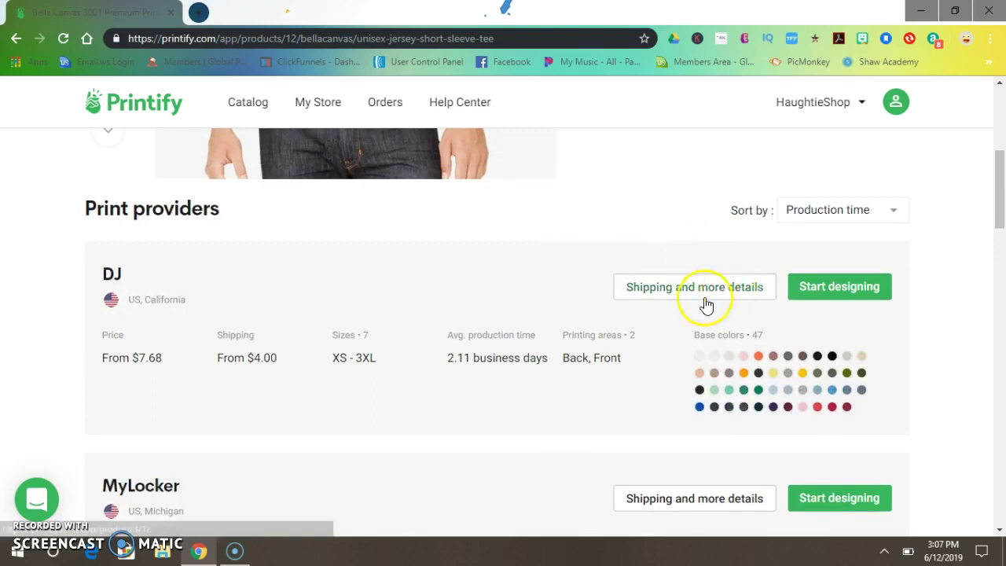
{"action": "scroll", "coordinate": [149, 286], "scroll_direction": "down", "scroll_amount": 1}
{"action": "scroll", "coordinate": [148, 287], "scroll_direction": "down", "scroll_amount": 8}
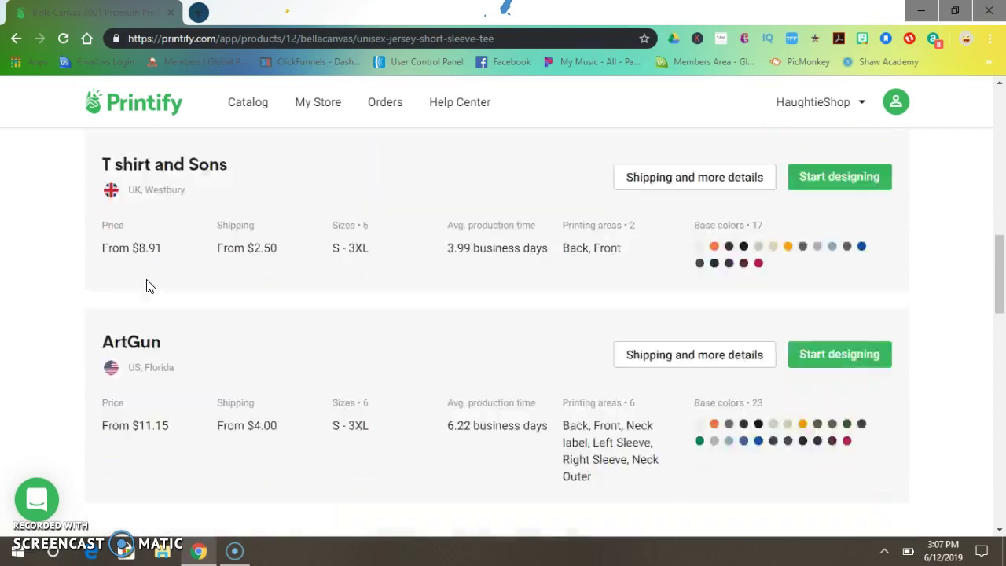
{"action": "scroll", "coordinate": [387, 297], "scroll_direction": "up", "scroll_amount": 5}
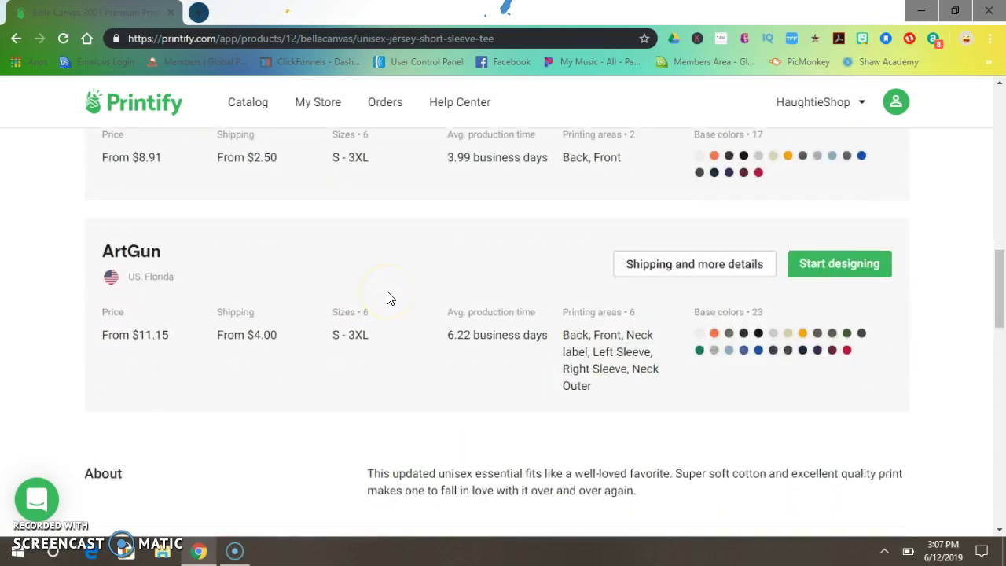
{"action": "scroll", "coordinate": [388, 298], "scroll_direction": "up", "scroll_amount": 1}
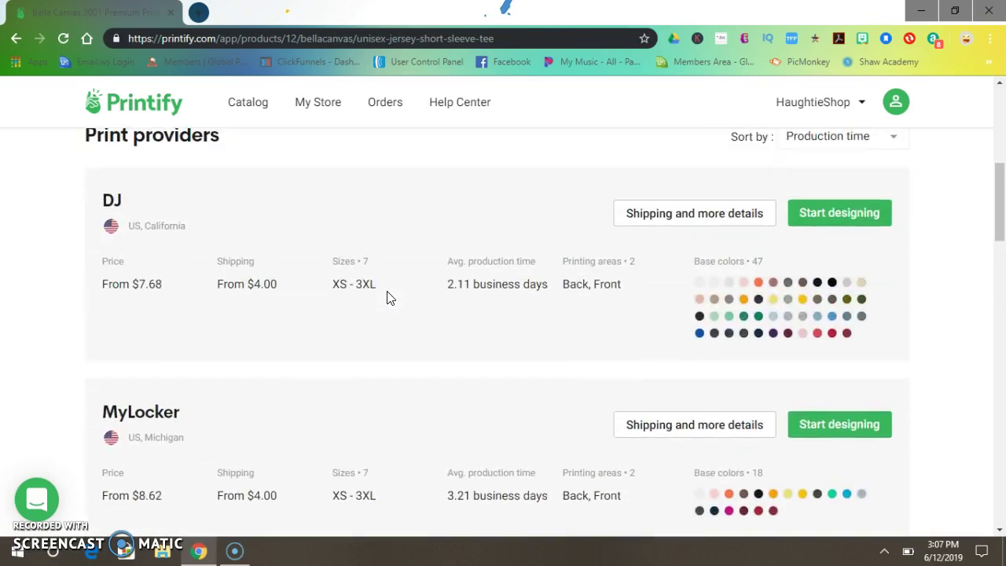
{"action": "scroll", "coordinate": [385, 296], "scroll_direction": "down", "scroll_amount": 1}
{"action": "scroll", "coordinate": [253, 271], "scroll_direction": "up", "scroll_amount": 1}
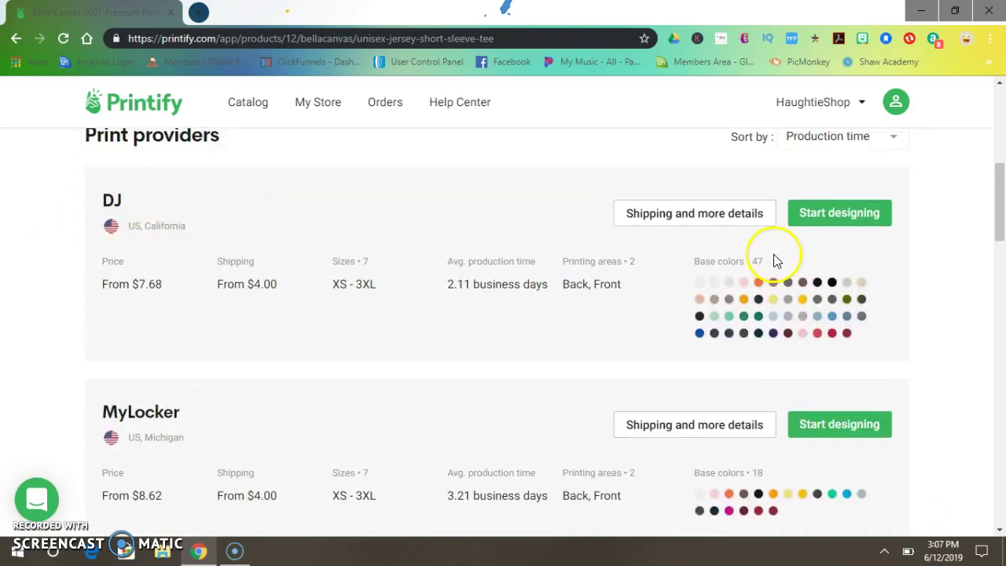
Start designing with the DJ provider, note the 4500 × 5700 px recommended size, and open a new tab
{"action": "left_click", "coordinate": [835, 216]}
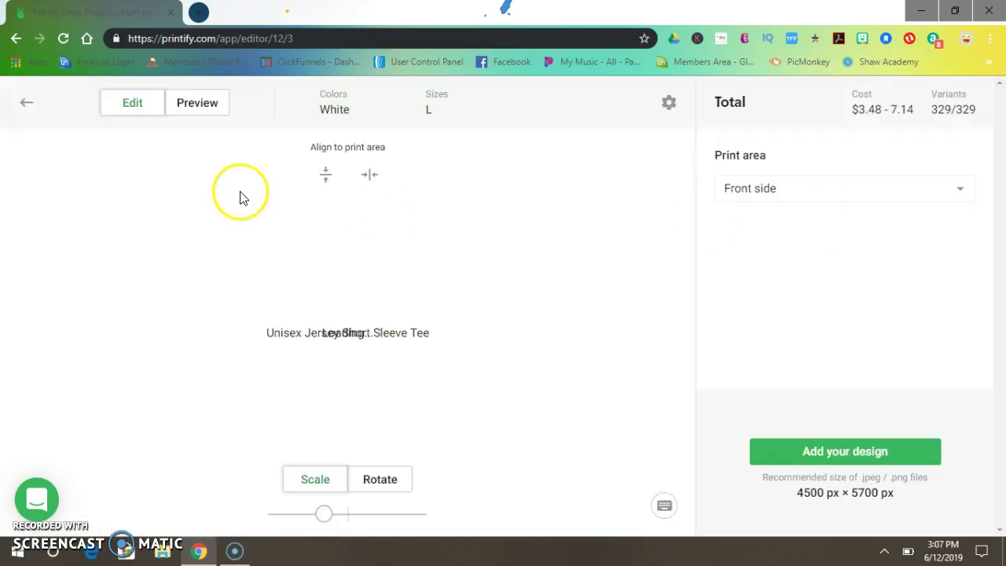
{"action": "left_click_drag", "start_coordinate": [775, 493], "coordinate": [907, 507]}
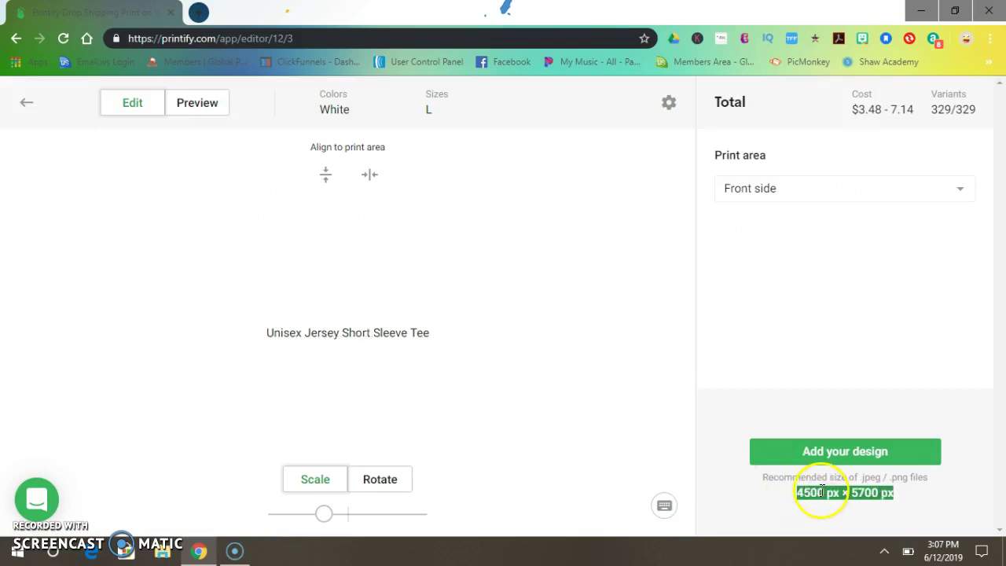
{"action": "left_click", "coordinate": [786, 489]}
{"action": "left_click", "coordinate": [198, 12]}
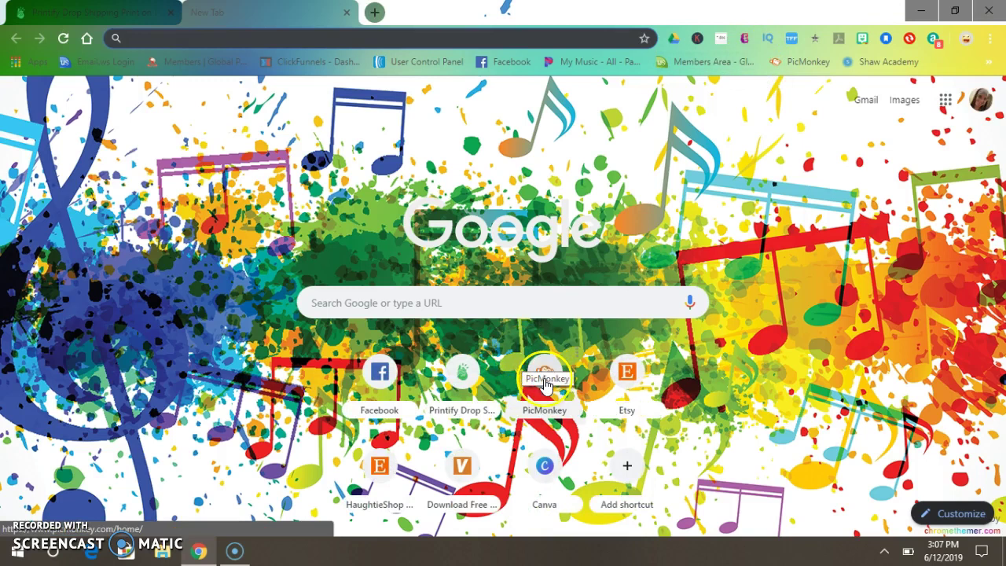
Open PicMonkey and start a new blank canvas
{"action": "left_click", "coordinate": [546, 382]}
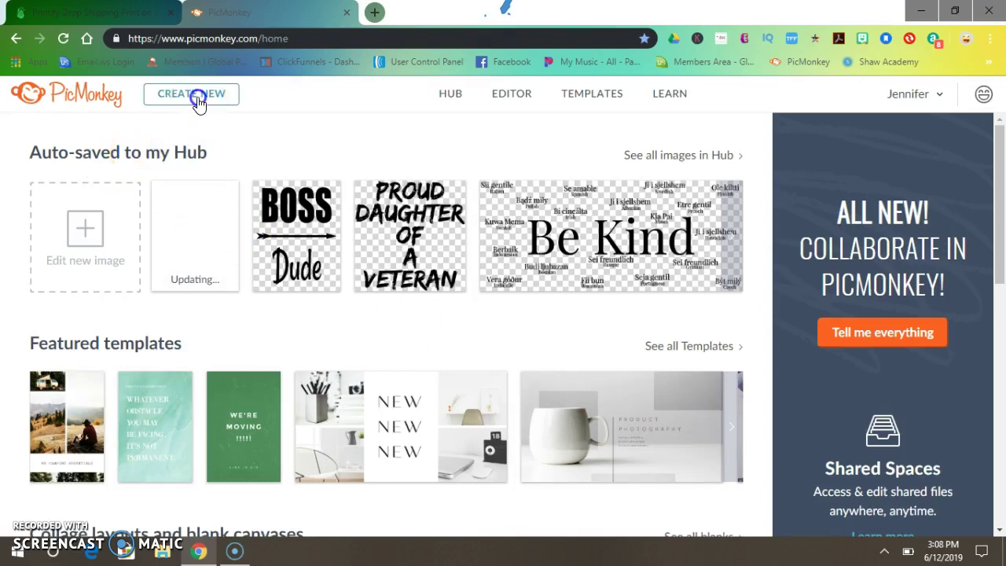
{"action": "left_click", "coordinate": [196, 97]}
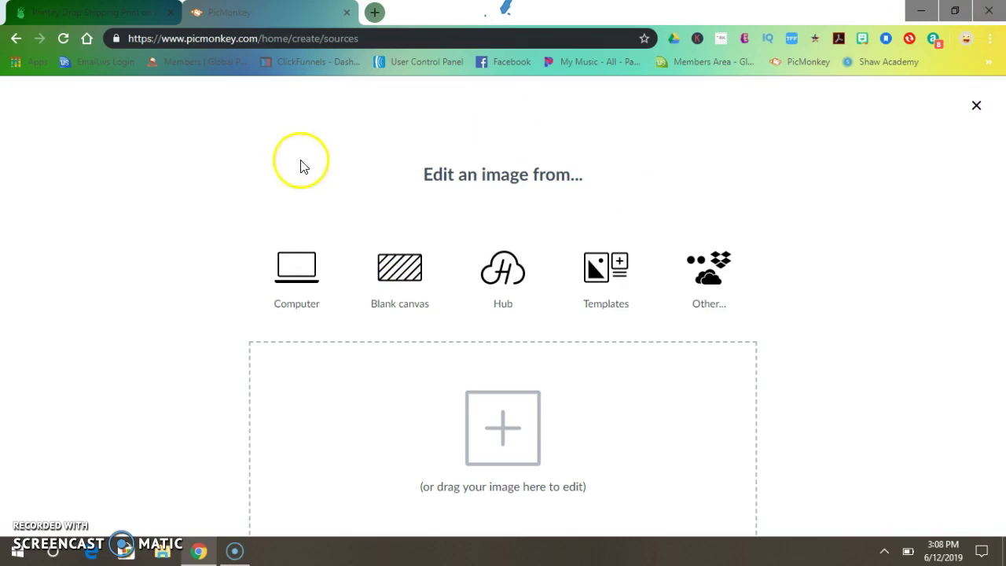
{"action": "left_click", "coordinate": [399, 286]}
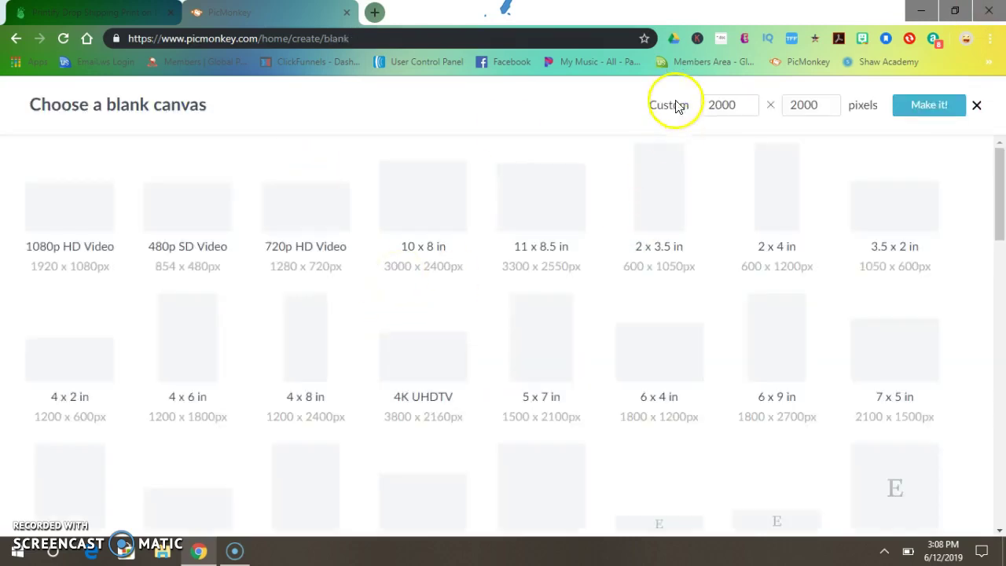
Enter a custom 450 × 570 pixel canvas size and confirm it with Make it!
{"action": "left_click", "coordinate": [717, 108]}
{"action": "double_click", "coordinate": [717, 108]}
{"action": "type", "text": "450"}
{"action": "key", "text": "Escape"}
{"action": "key", "text": "Tab"}
{"action": "type", "text": "570"}
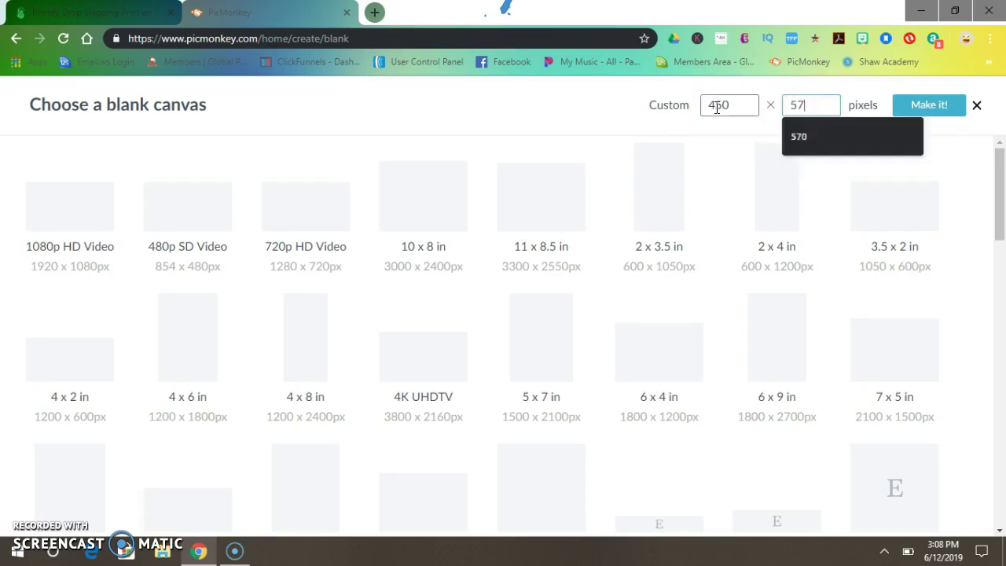
{"action": "left_click", "coordinate": [595, 103]}
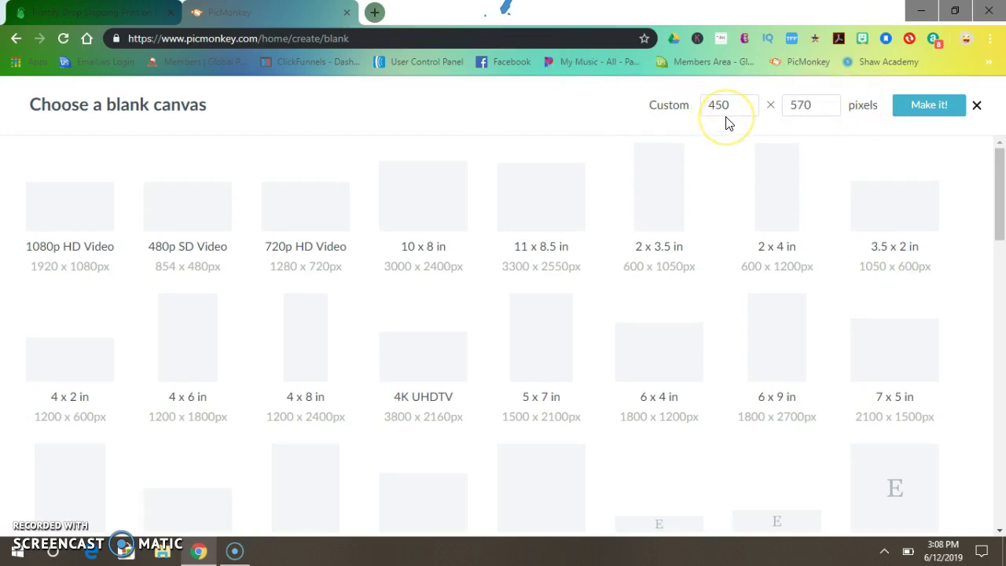
{"action": "left_click", "coordinate": [782, 110]}
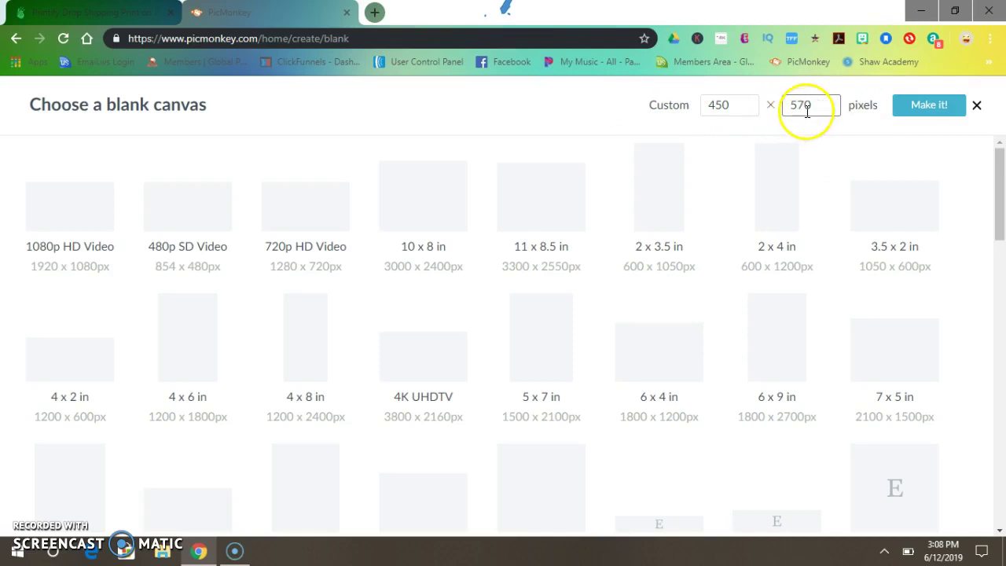
{"action": "left_click", "coordinate": [663, 110]}
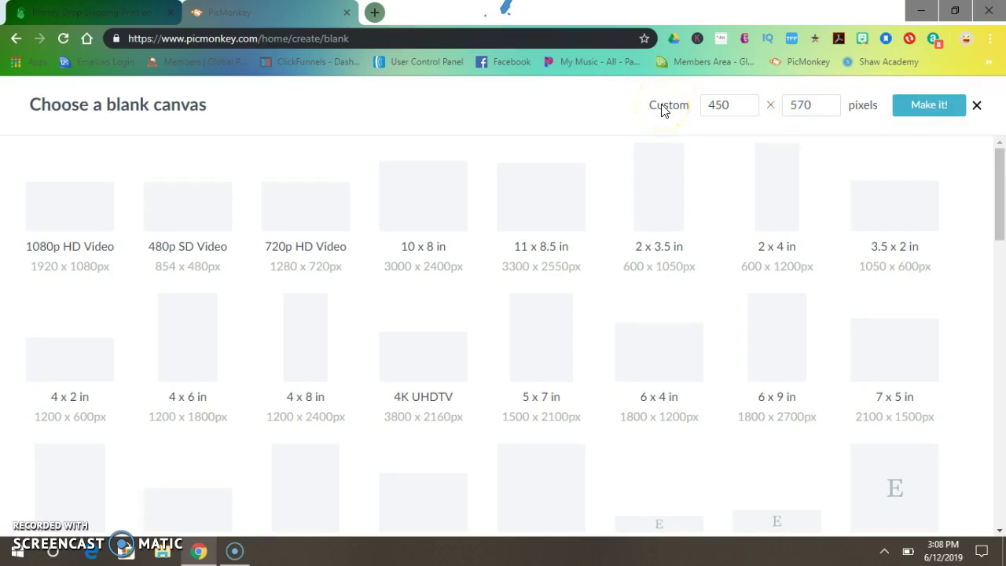
{"action": "left_click", "coordinate": [722, 107]}
{"action": "left_click", "coordinate": [835, 104]}
{"action": "left_click", "coordinate": [742, 104]}
{"action": "left_click", "coordinate": [826, 104]}
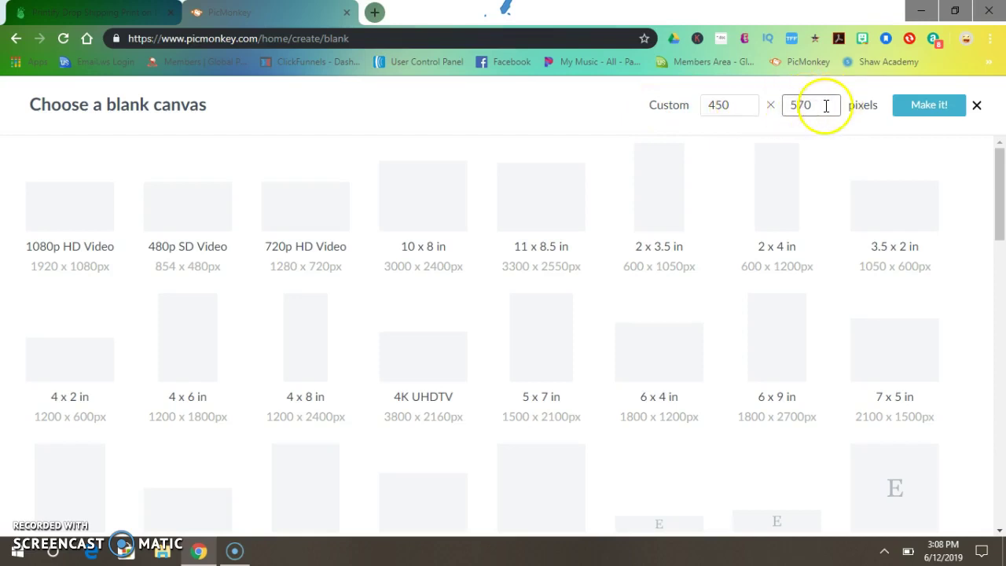
{"action": "left_click", "coordinate": [957, 112]}
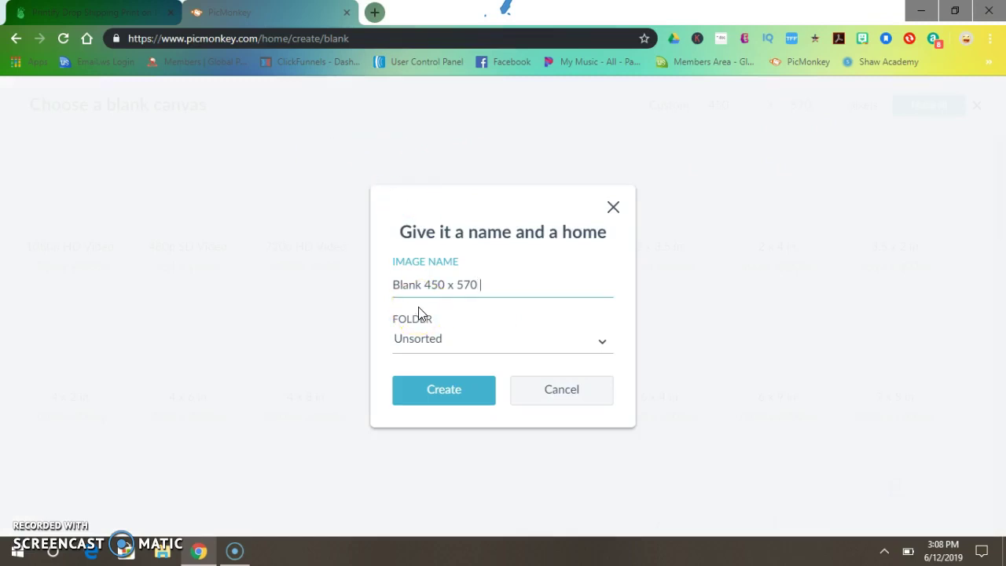
Name the canvas '450 x 570 Proud Daughter Of A Veteran' and create it
{"action": "type", "text": "Proud Veteran Off"}
{"action": "key", "text": "BackSpace"}
{"action": "key", "text": "BackSpace"}
{"action": "key", "text": "BackSpace"}
{"action": "key", "text": "BackSpace"}
{"action": "key", "text": "BackSpace"}
{"action": "key", "text": "BackSpace"}
{"action": "key", "text": "BackSpace"}
{"action": "key", "text": "BackSpace"}
{"action": "key", "text": "BackSpace"}
{"action": "key", "text": "BackSpace"}
{"action": "key", "text": "BackSpace"}
{"action": "type", "text": "Daughter Of "}
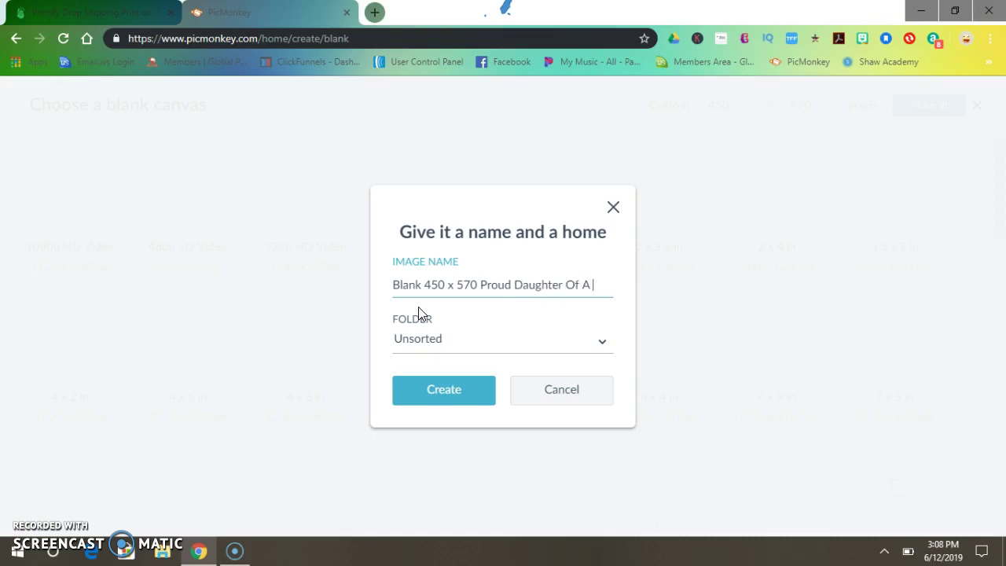
{"action": "type", "text": "A Veteran"}
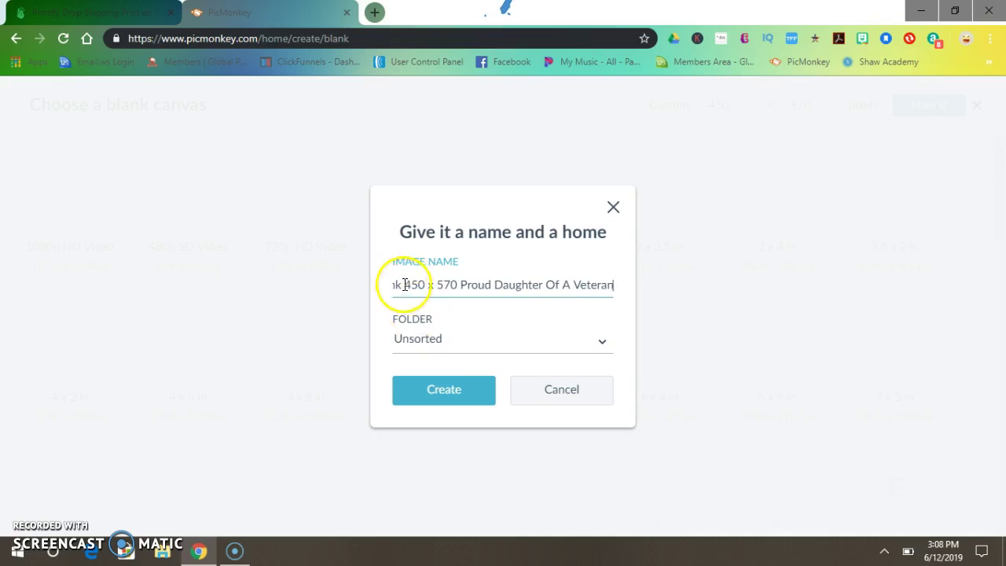
{"action": "left_click_drag", "start_coordinate": [406, 285], "coordinate": [364, 288]}
{"action": "key", "text": "BackSpace"}
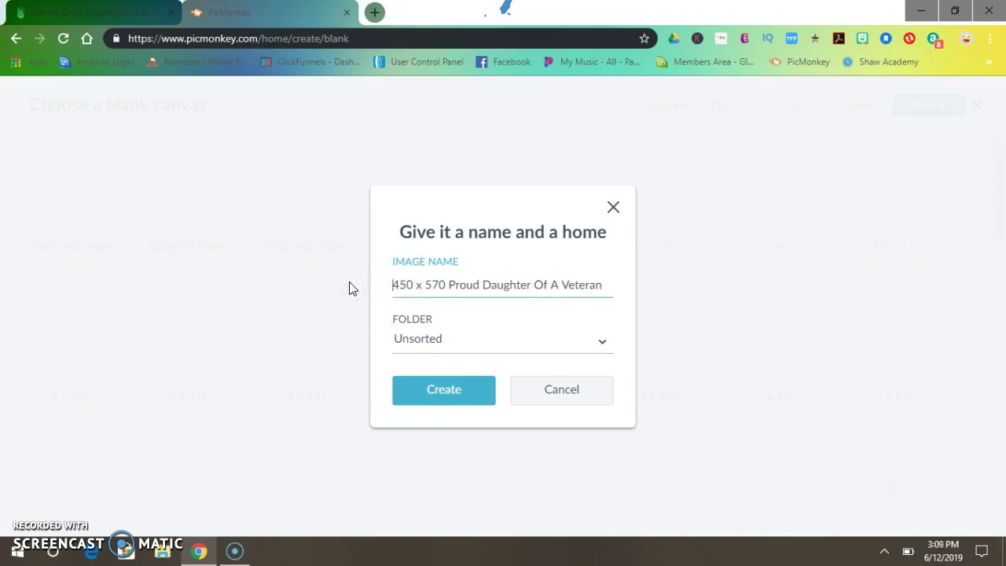
{"action": "left_click", "coordinate": [423, 393]}
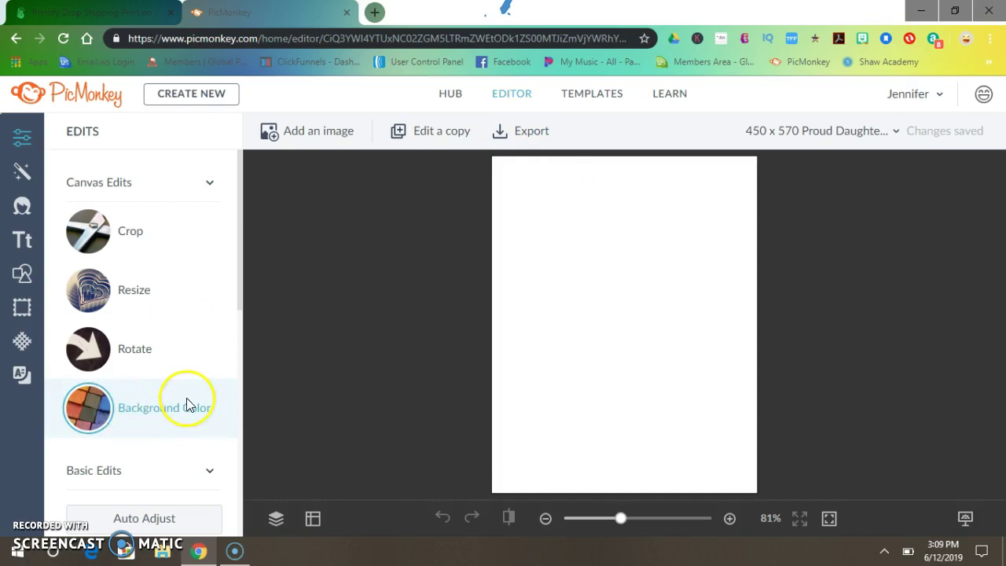
Change the canvas background colour from white to Transparent and apply it
{"action": "left_click", "coordinate": [97, 401]}
{"action": "left_click", "coordinate": [74, 500]}
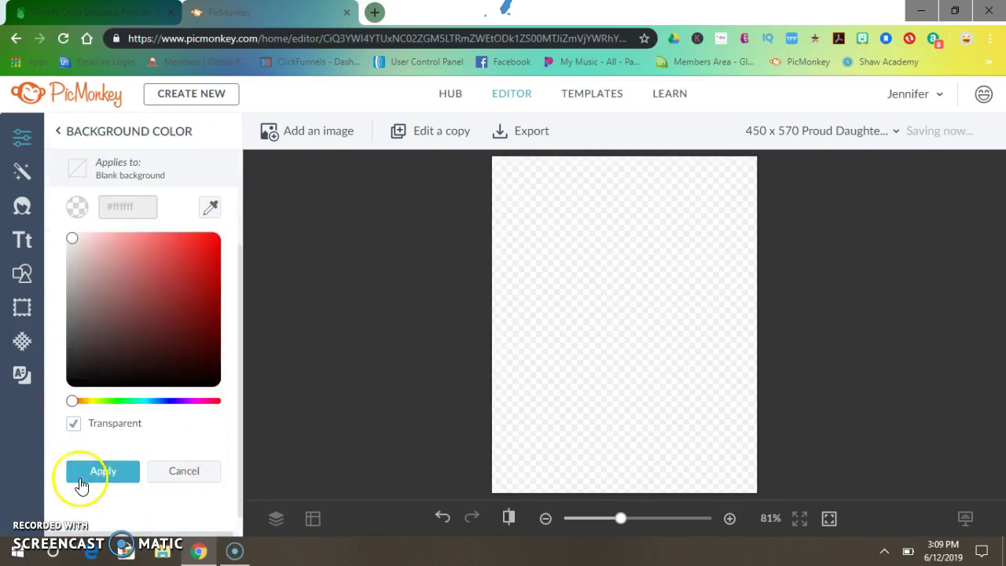
{"action": "left_click", "coordinate": [88, 473]}
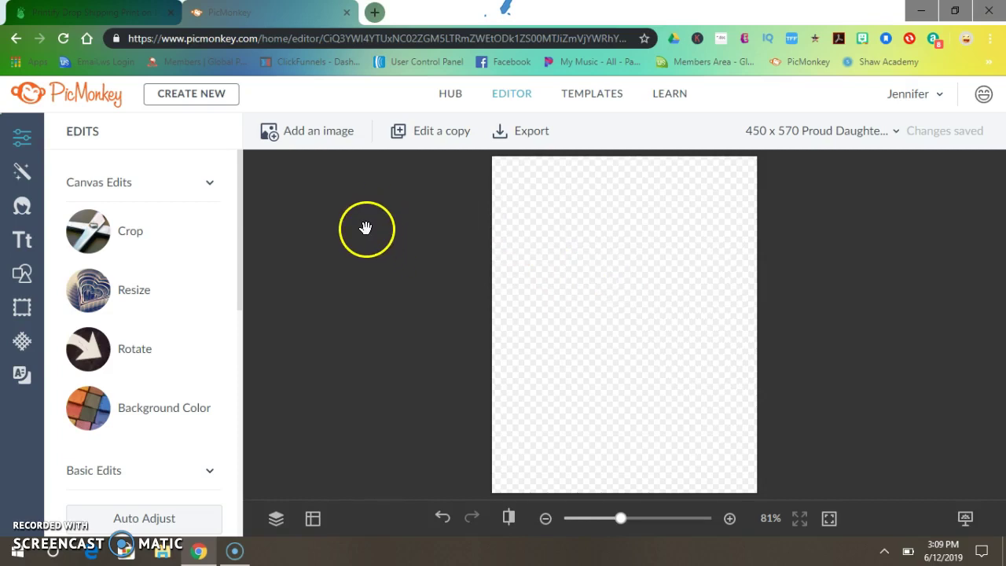
Add the Proud Daughter Of A Veteran graphic from the computer to the canvas
{"action": "left_click", "coordinate": [352, 134]}
{"action": "left_click", "coordinate": [395, 287]}
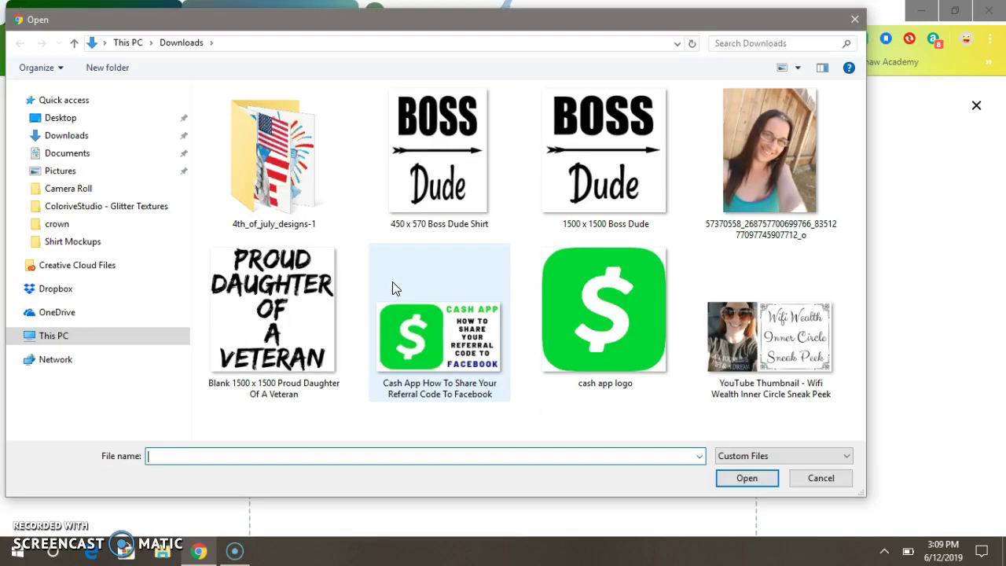
{"action": "left_click", "coordinate": [307, 311]}
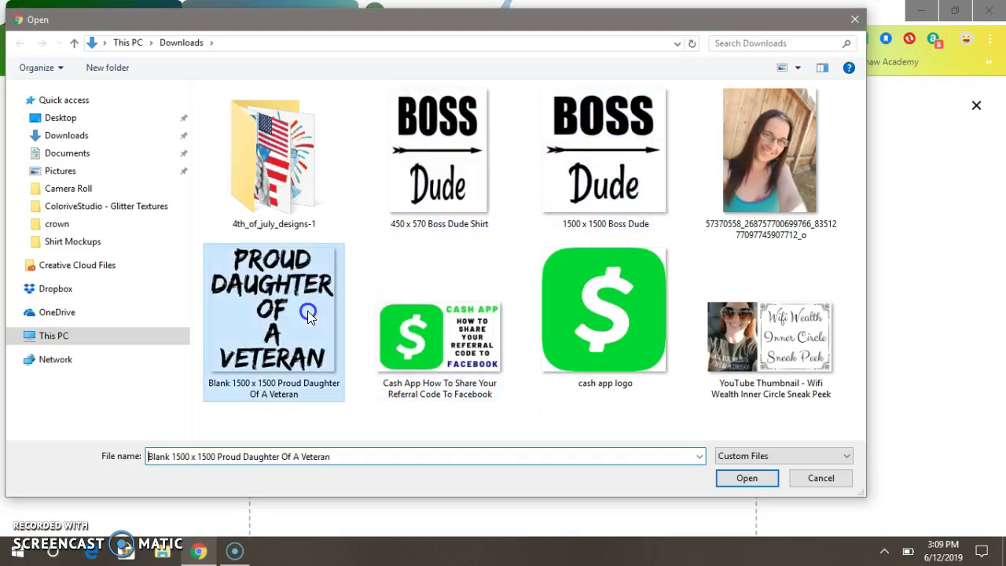
{"action": "left_click", "coordinate": [741, 481]}
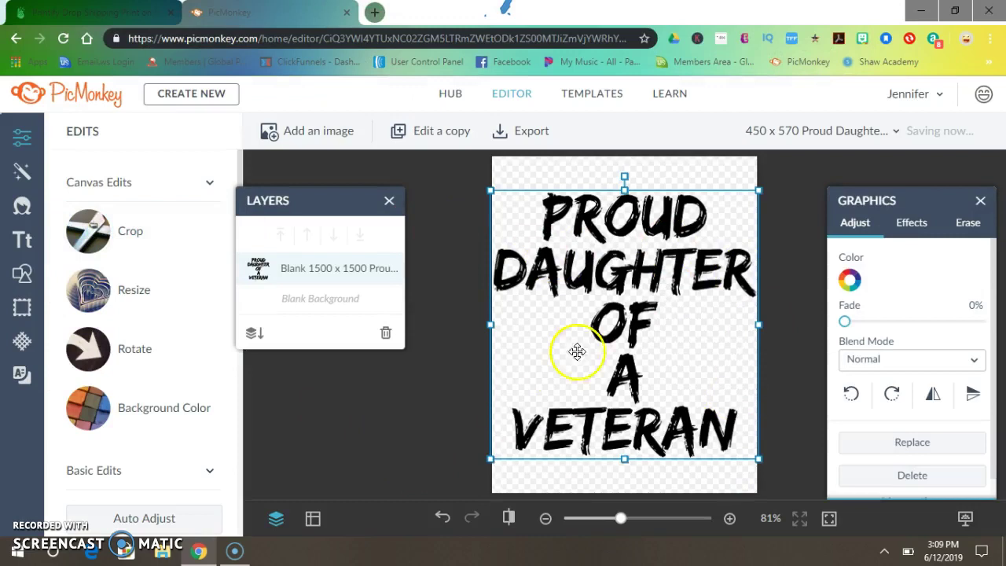
Stretch the graphic taller and centre it so it fills the canvas
{"action": "left_click_drag", "start_coordinate": [624, 460], "coordinate": [621, 481]}
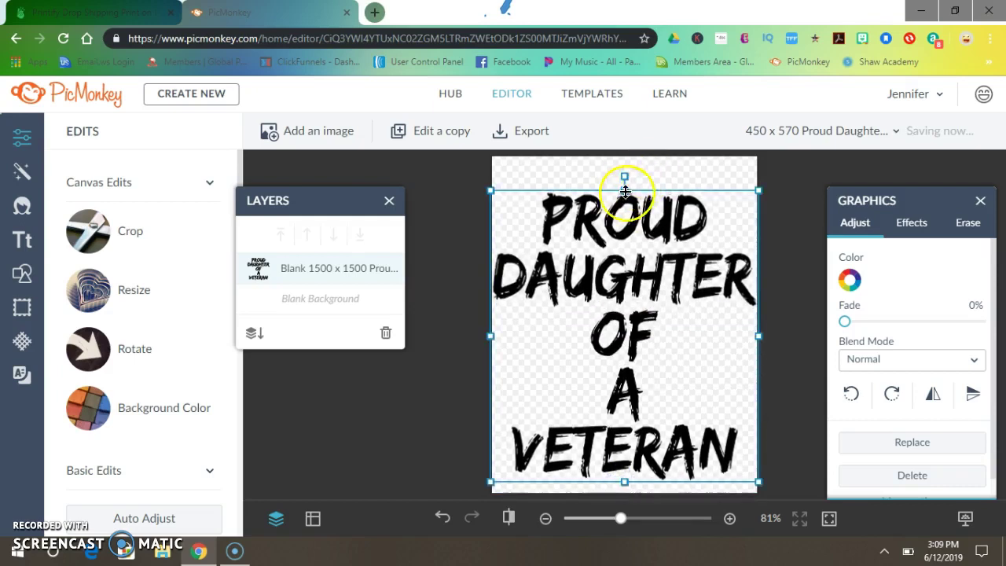
{"action": "left_click_drag", "start_coordinate": [625, 189], "coordinate": [626, 168]}
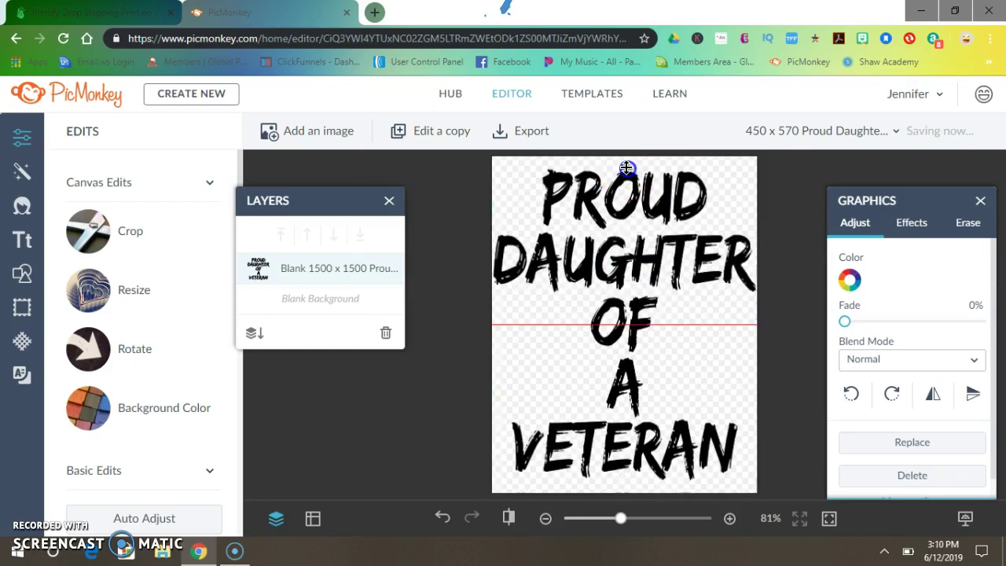
{"action": "left_click_drag", "start_coordinate": [626, 160], "coordinate": [625, 160]}
{"action": "mouse_move", "coordinate": [643, 305]}
{"action": "left_mouse_down"}
{"action": "mouse_move", "coordinate": [635, 317]}
{"action": "mouse_move", "coordinate": [641, 309]}
{"action": "left_mouse_up"}
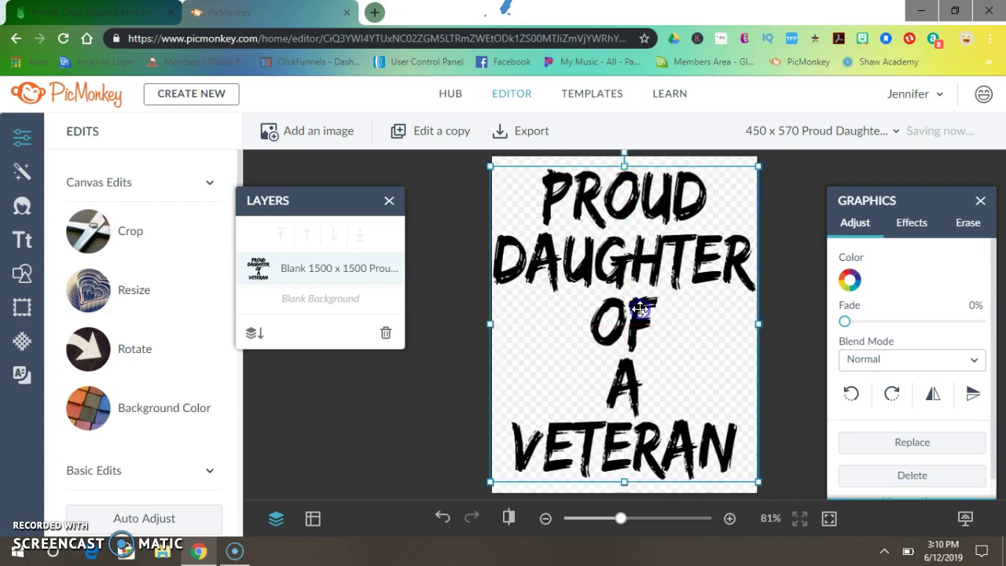
{"action": "left_click", "coordinate": [352, 422]}
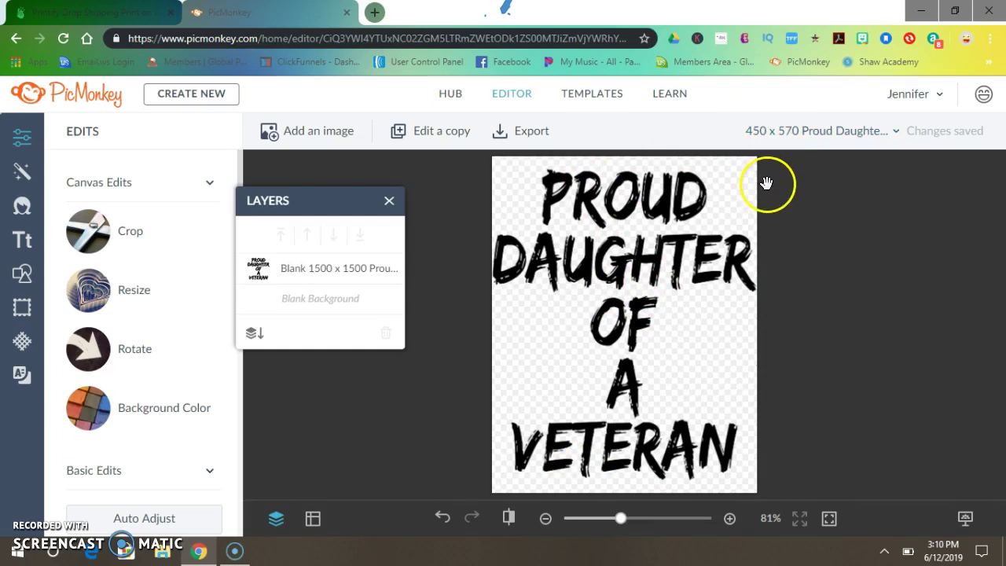
Export the 450 x 570 design to the computer as a .png file
{"action": "left_click", "coordinate": [521, 140]}
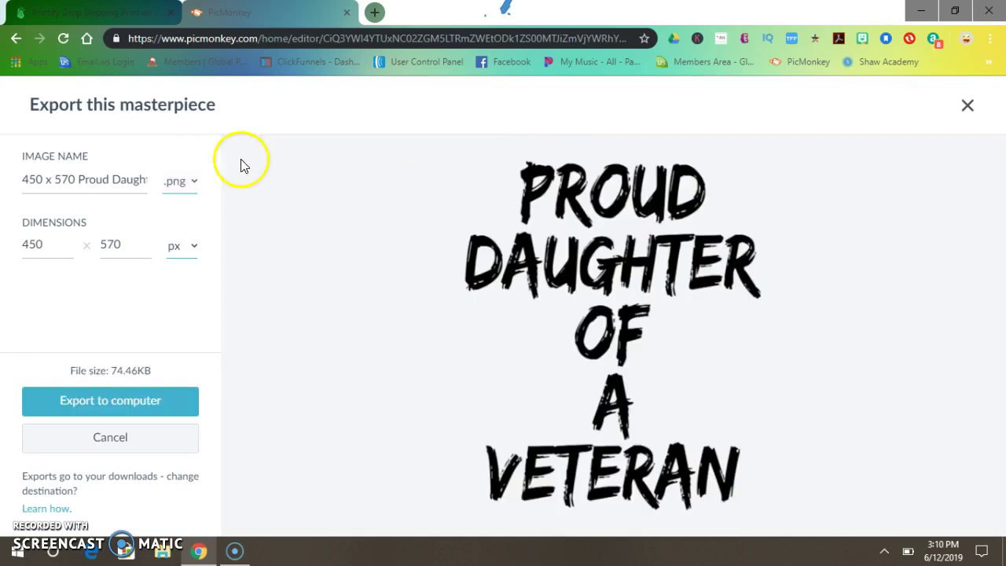
{"action": "left_click", "coordinate": [192, 193]}
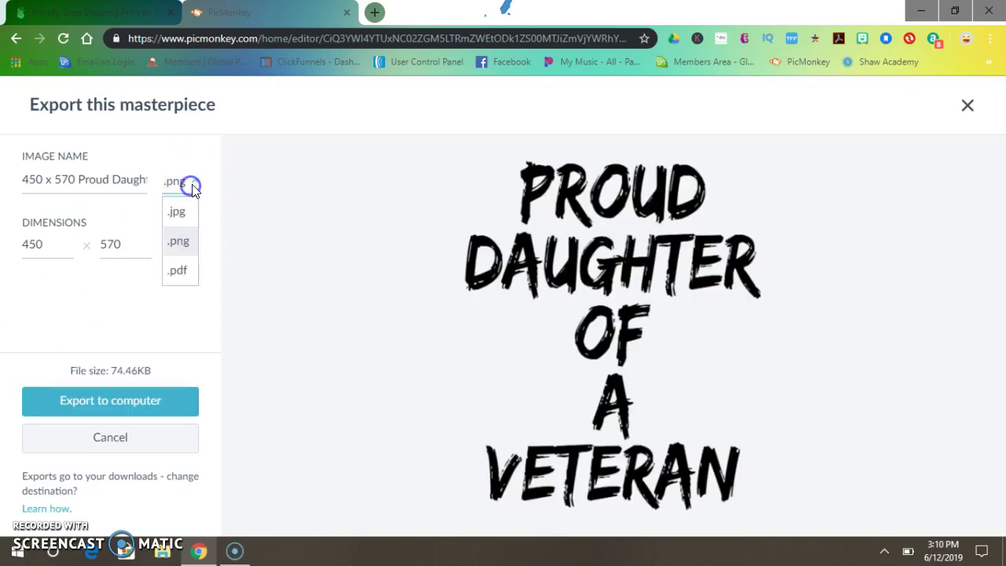
{"action": "left_click", "coordinate": [189, 250]}
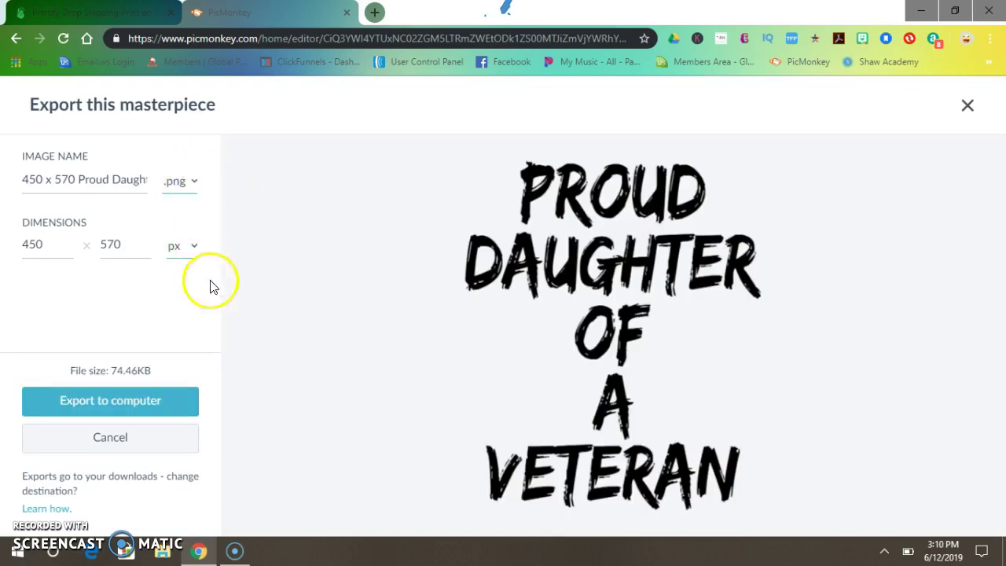
{"action": "left_click", "coordinate": [120, 408]}
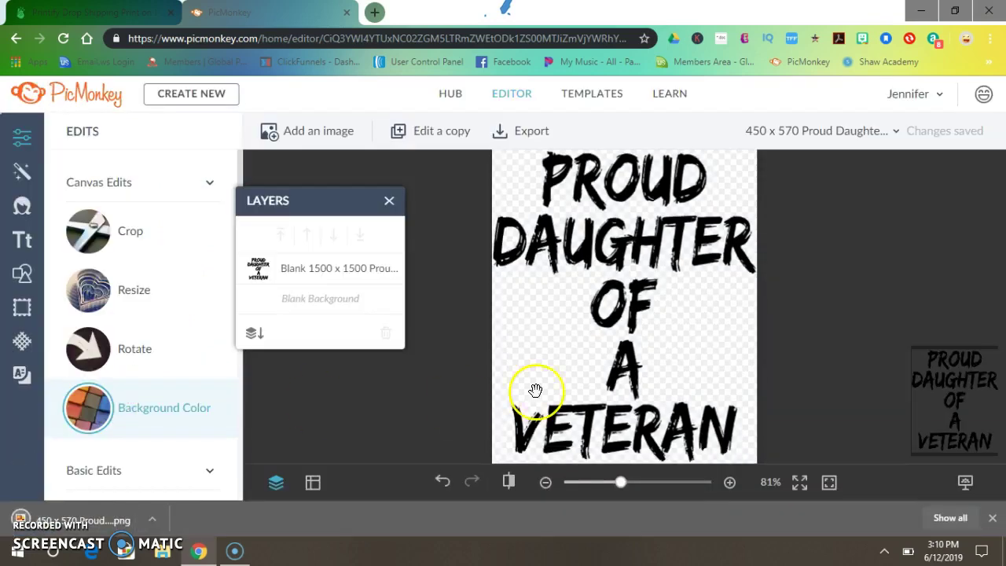
Launch paint.net and open the exported 450 x 570 Proud Daughter Of A Veteran PNG
{"action": "left_click", "coordinate": [922, 9]}
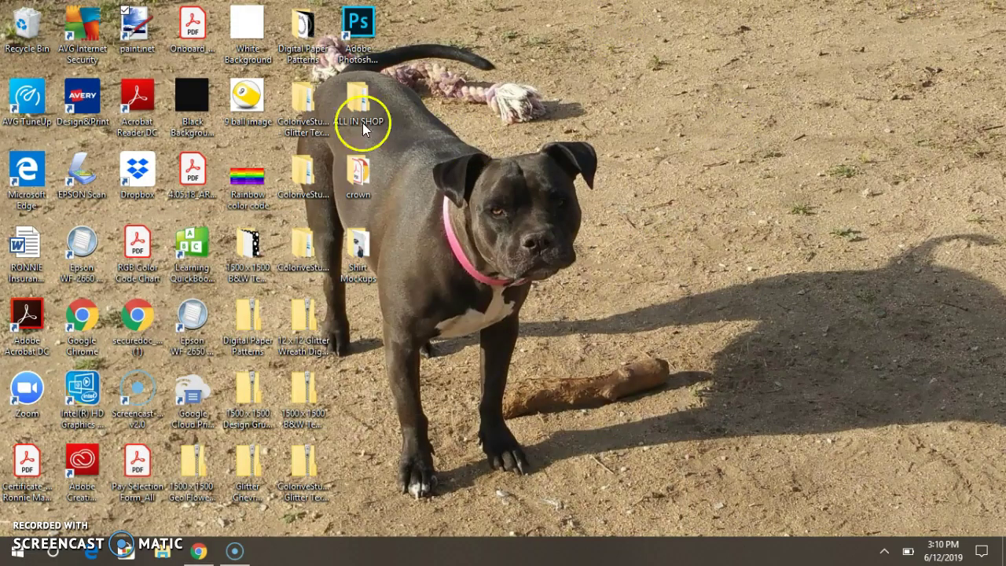
{"action": "double_click", "coordinate": [127, 47]}
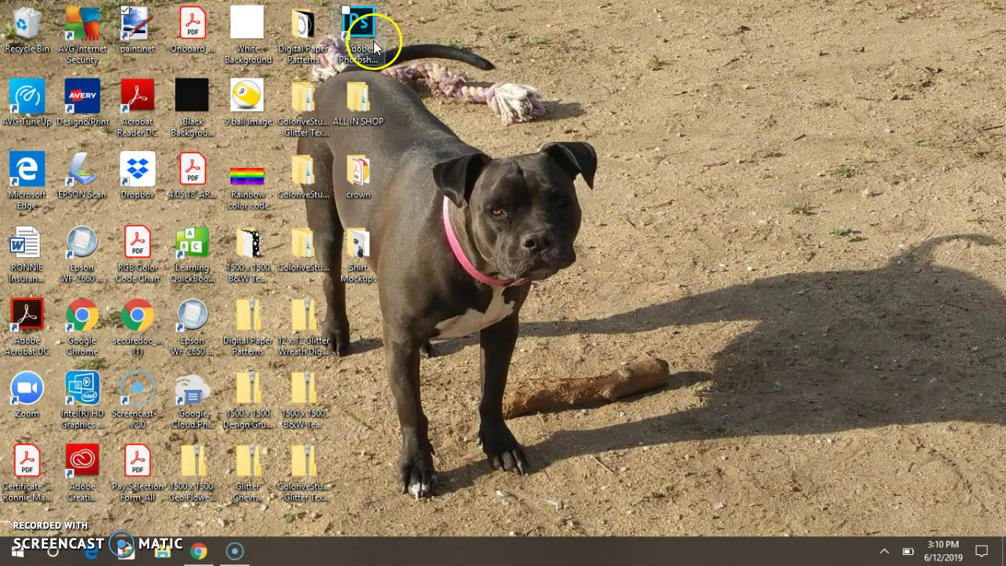
{"action": "double_click", "coordinate": [137, 35]}
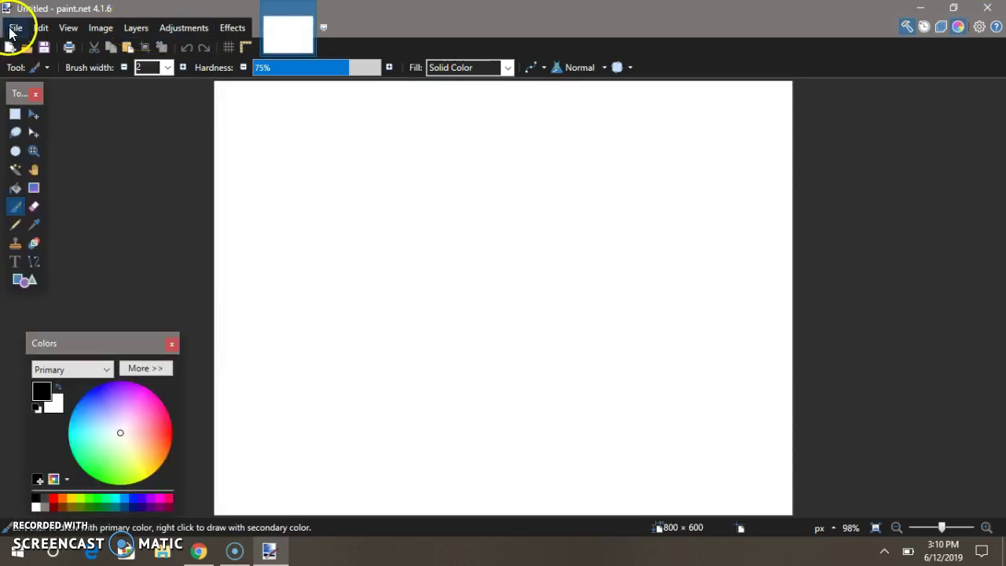
{"action": "left_click", "coordinate": [14, 28]}
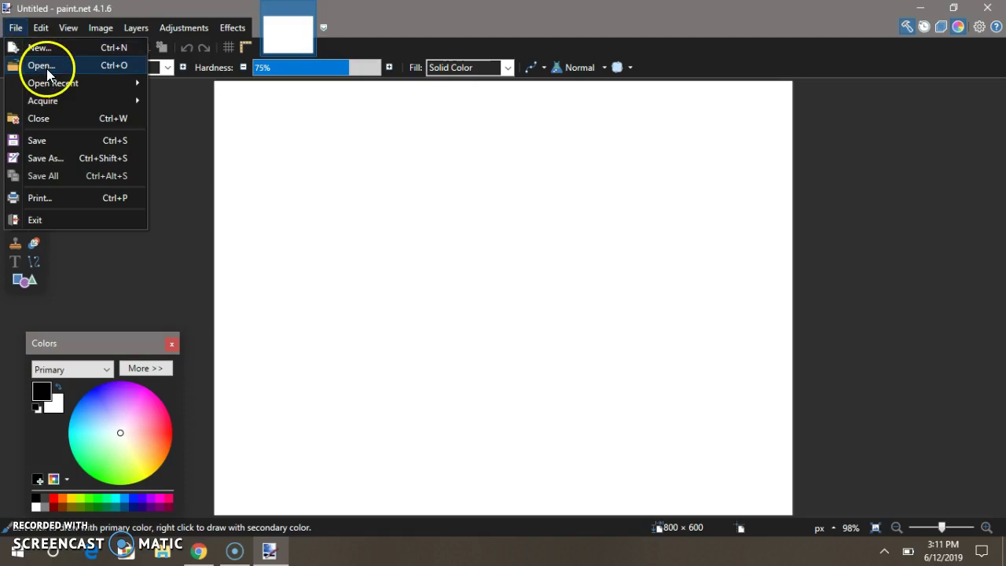
{"action": "left_click", "coordinate": [45, 66]}
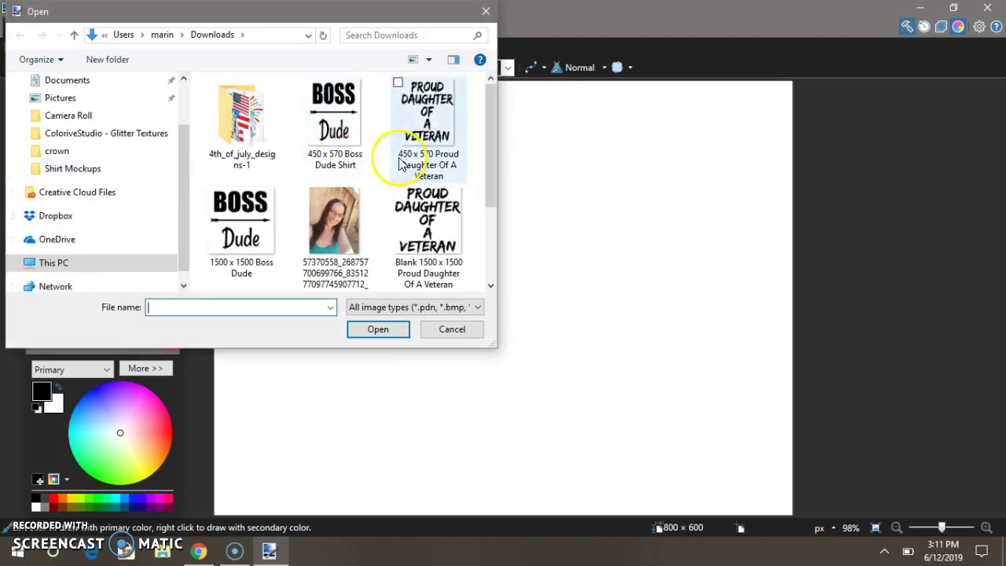
{"action": "left_click", "coordinate": [426, 165]}
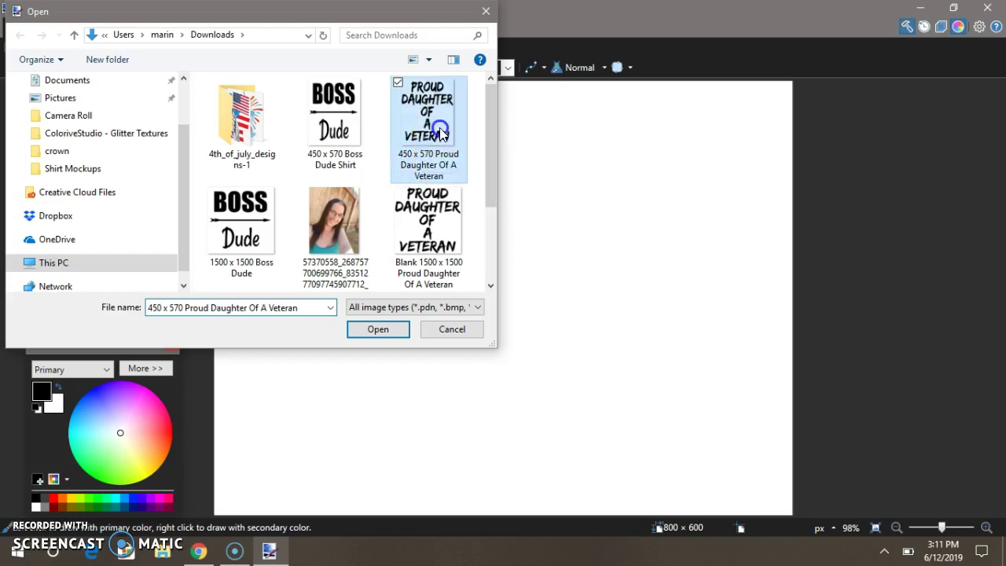
{"action": "left_click", "coordinate": [372, 332]}
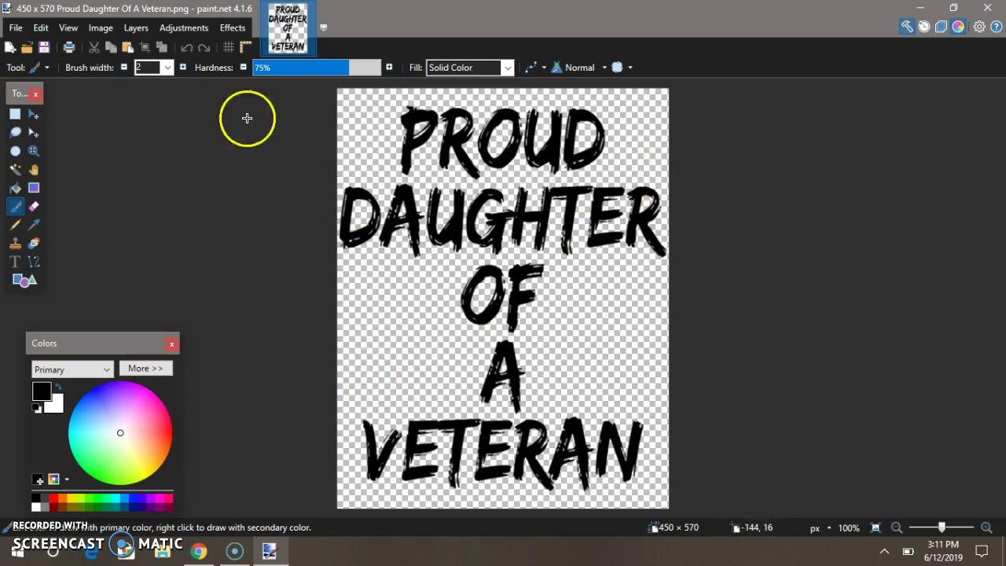
Resize the image to 4500 × 5700 pixels at 300 pixels/inch resolution
{"action": "left_click", "coordinate": [104, 28]}
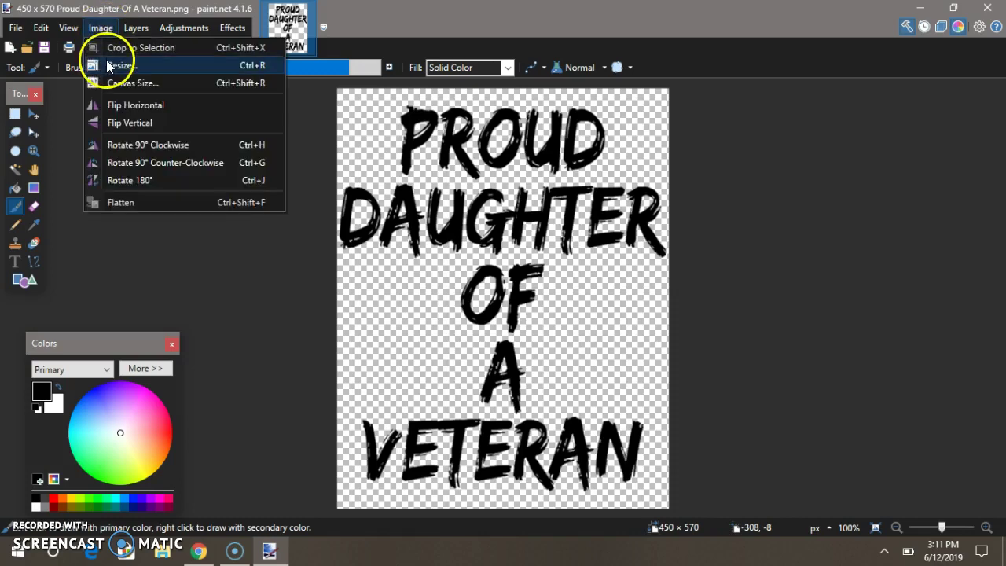
{"action": "left_click", "coordinate": [110, 65]}
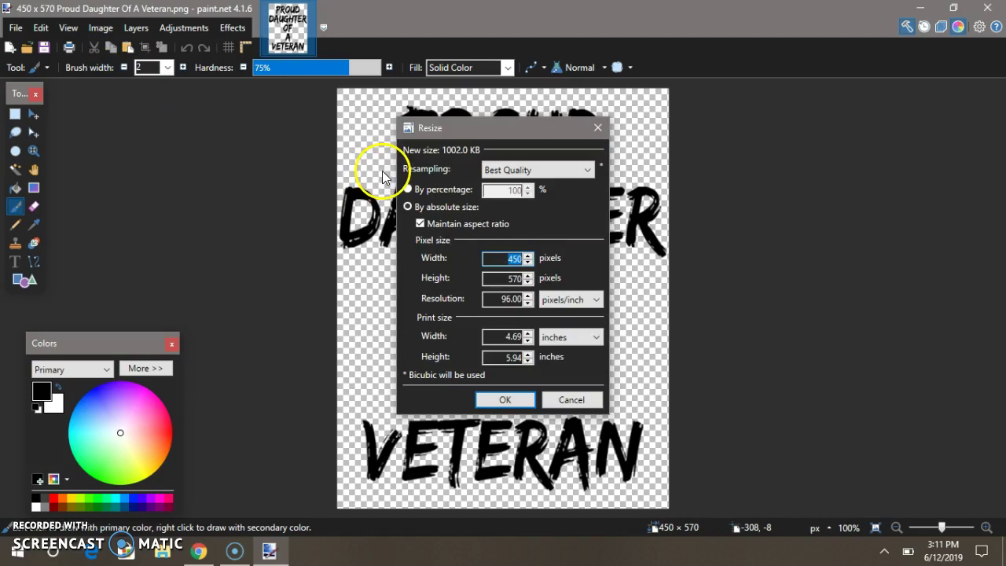
{"action": "left_click", "coordinate": [488, 258]}
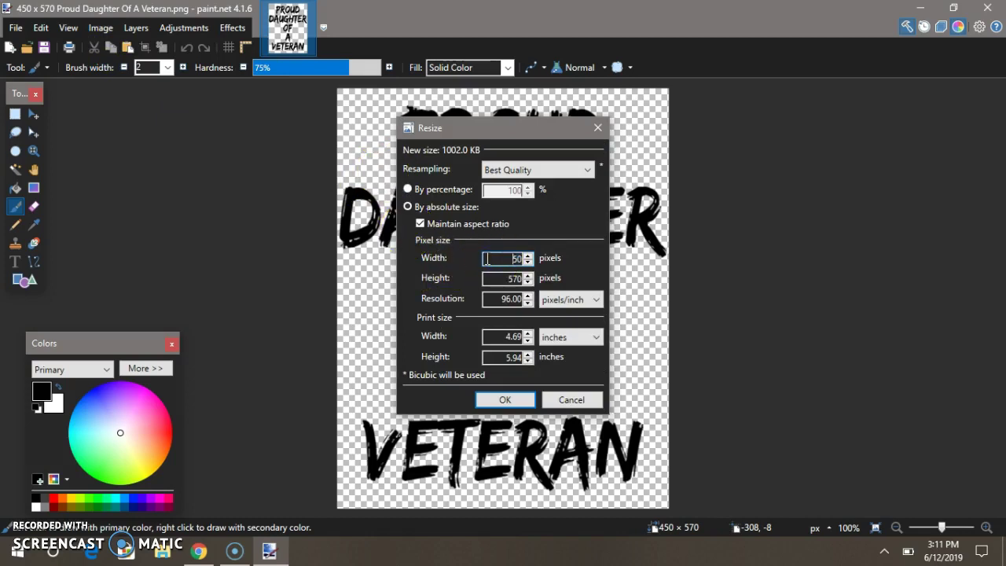
{"action": "key", "text": "BackSpace"}
{"action": "key", "text": "BackSpace"}
{"action": "type", "text": "45"}
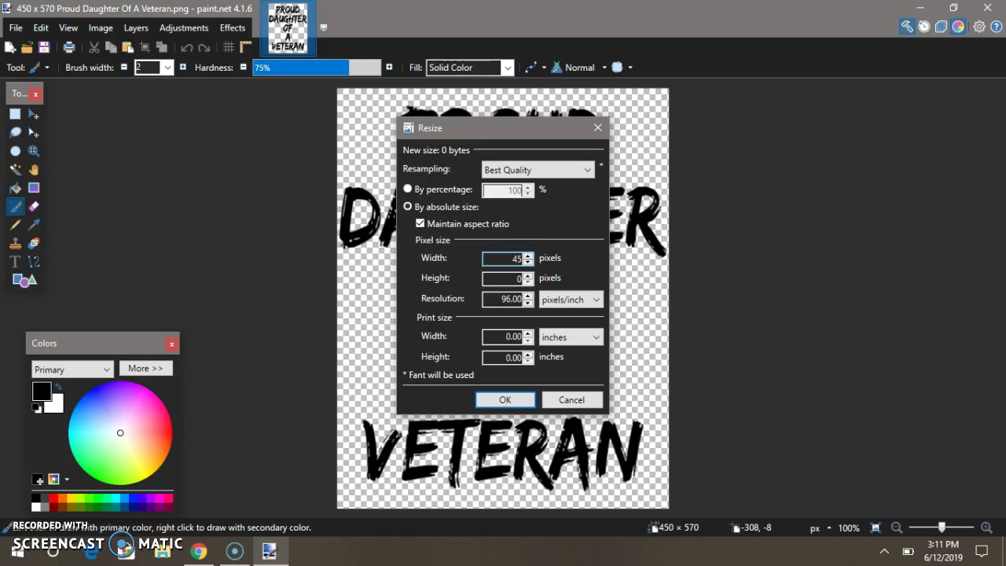
{"action": "type", "text": "00"}
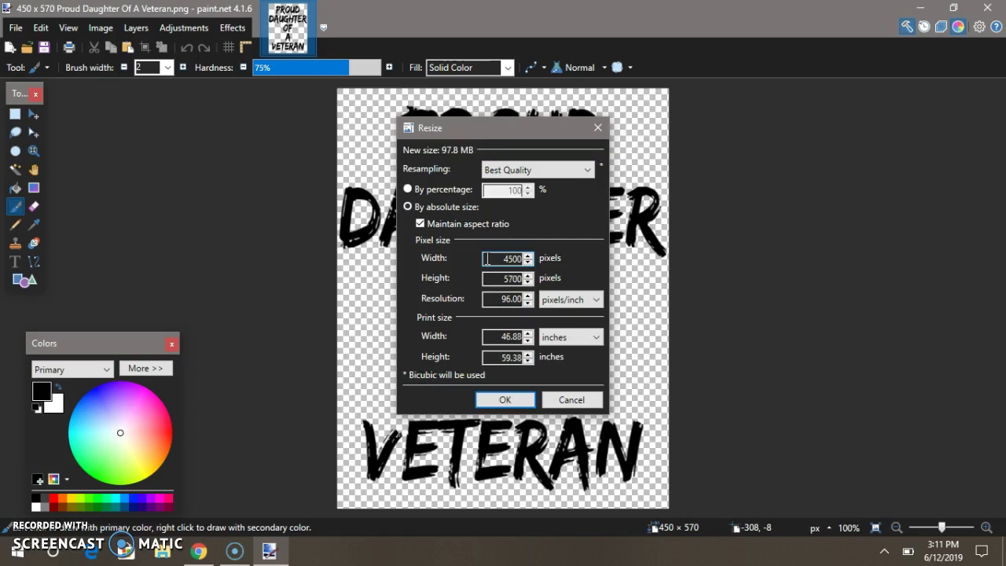
{"action": "left_click_drag", "start_coordinate": [485, 263], "coordinate": [517, 279]}
{"action": "key", "text": "Delete"}
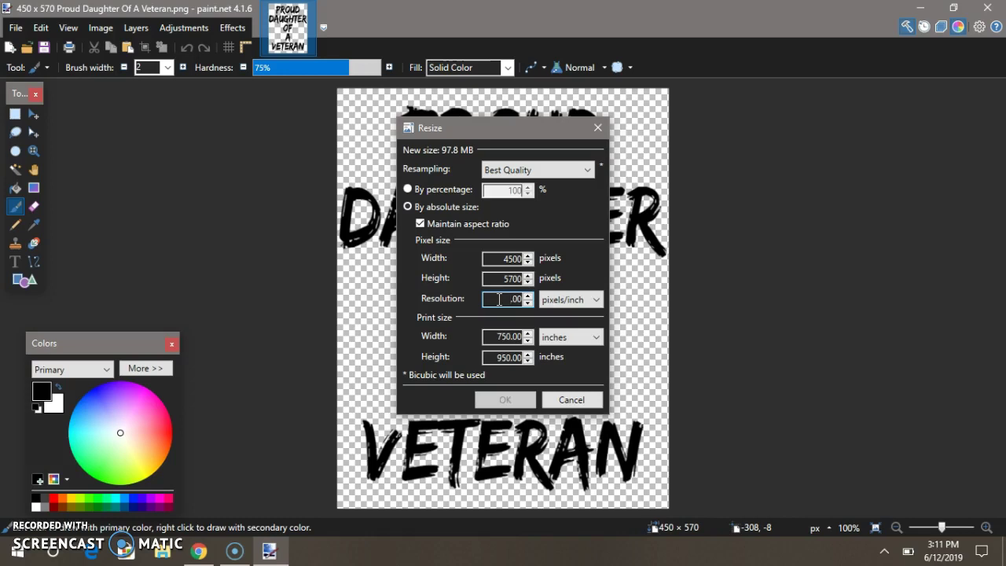
{"action": "type", "text": "300"}
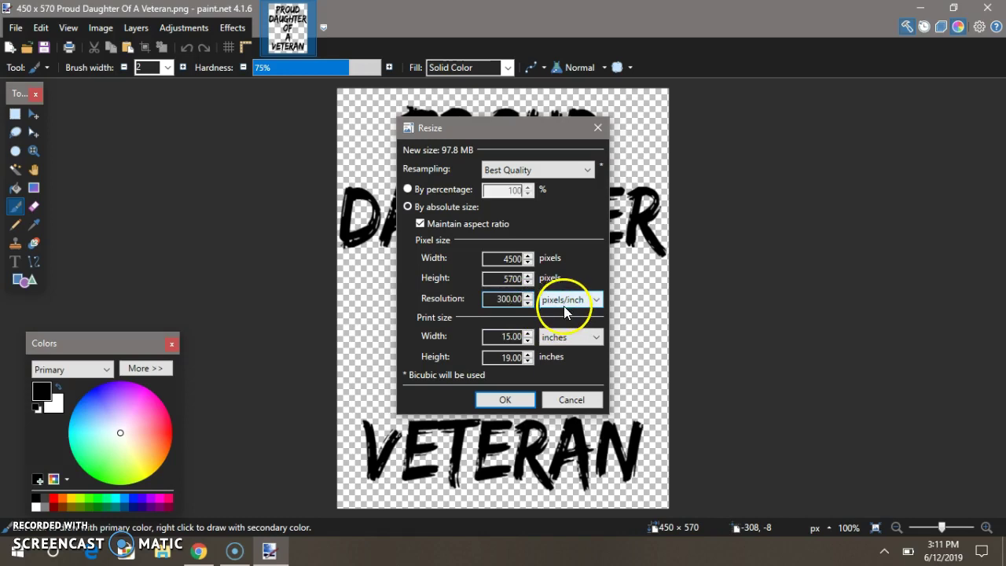
{"action": "left_click", "coordinate": [506, 399]}
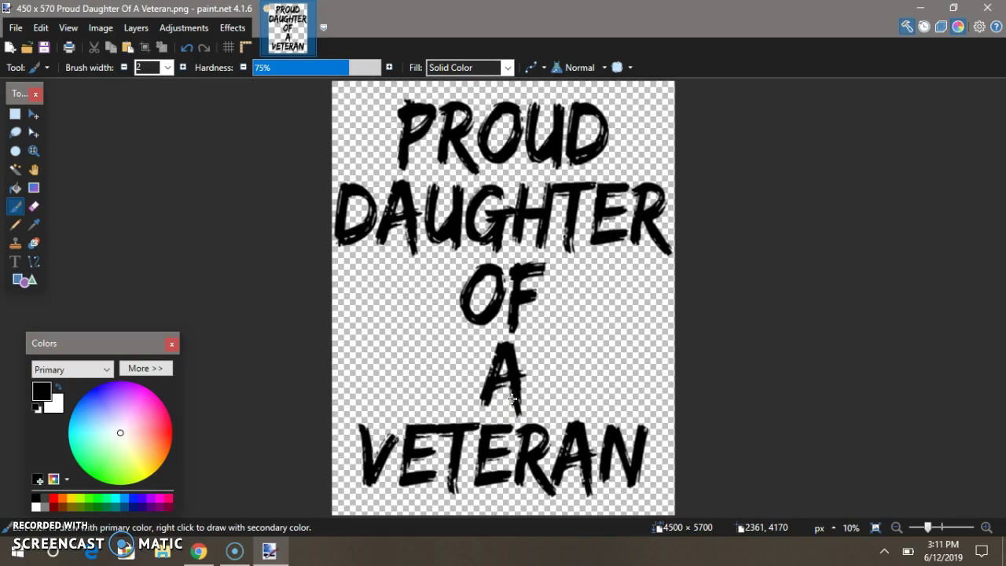
Save the resized image as PNG over its existing file, then close paint.net
{"action": "left_click", "coordinate": [512, 399]}
{"action": "left_click", "coordinate": [16, 28]}
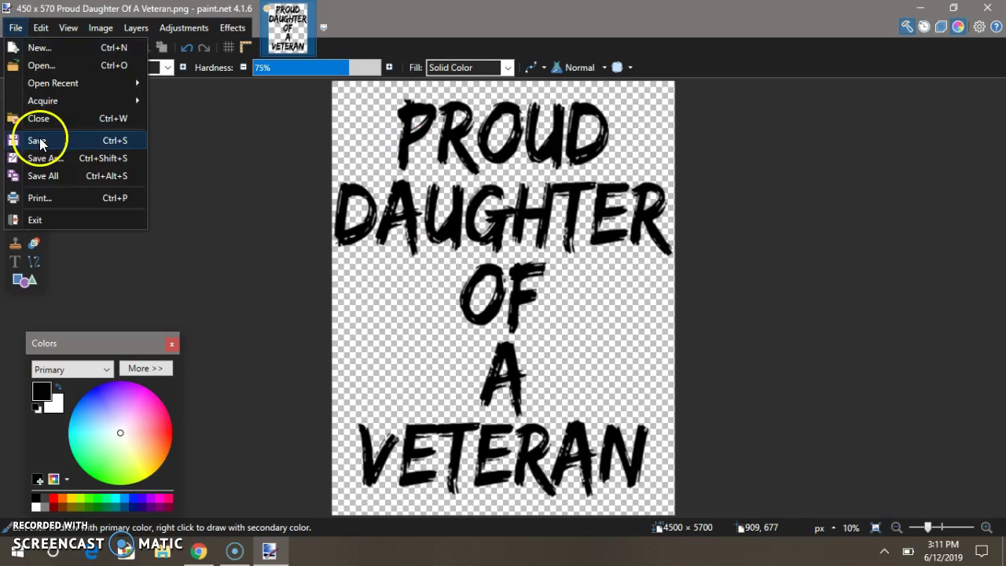
{"action": "left_click", "coordinate": [39, 141]}
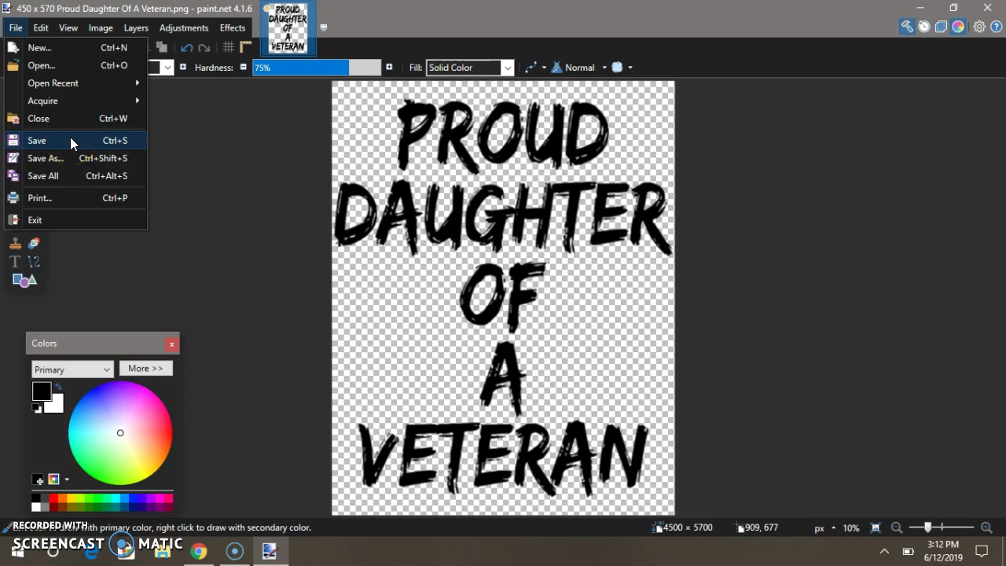
{"action": "left_click", "coordinate": [102, 145]}
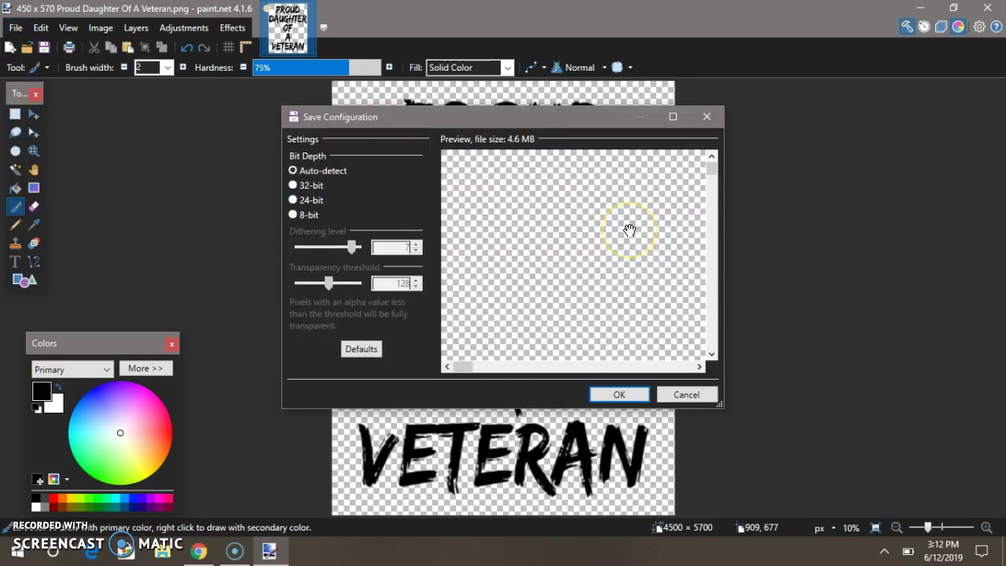
{"action": "left_click", "coordinate": [603, 395]}
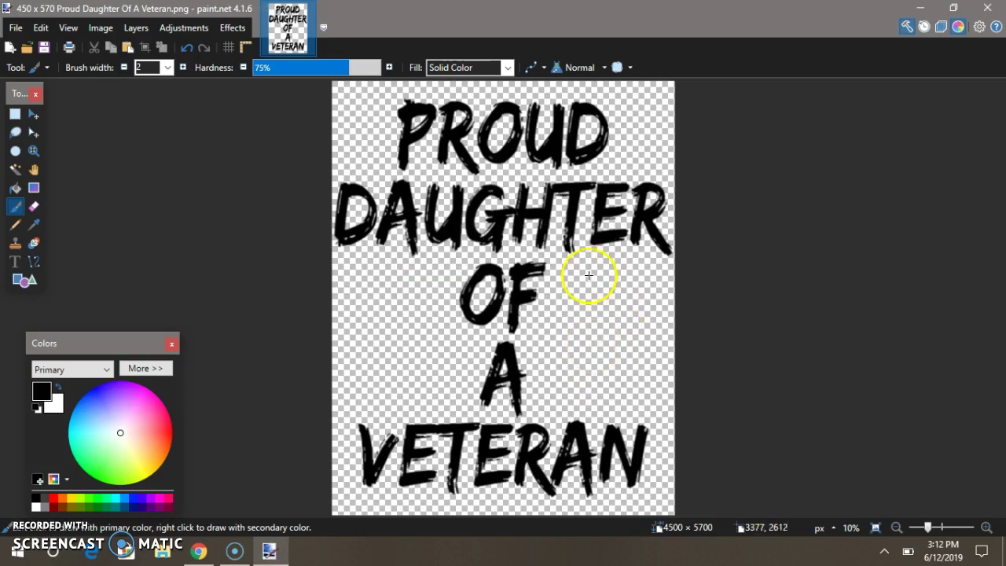
{"action": "left_click", "coordinate": [987, 15]}
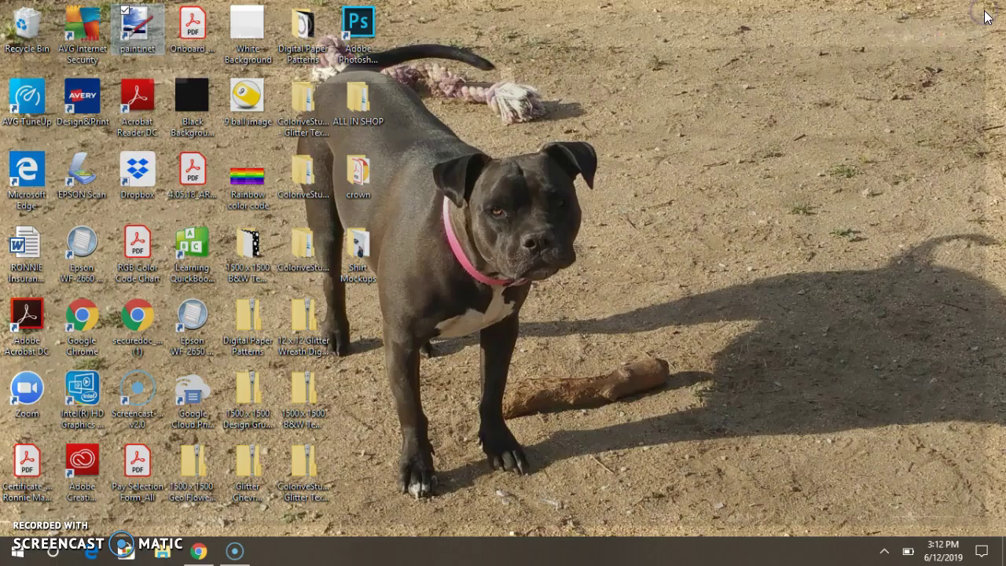
Return to the Printify product editor in Chrome and close the PicMonkey tab
{"action": "left_click", "coordinate": [199, 551]}
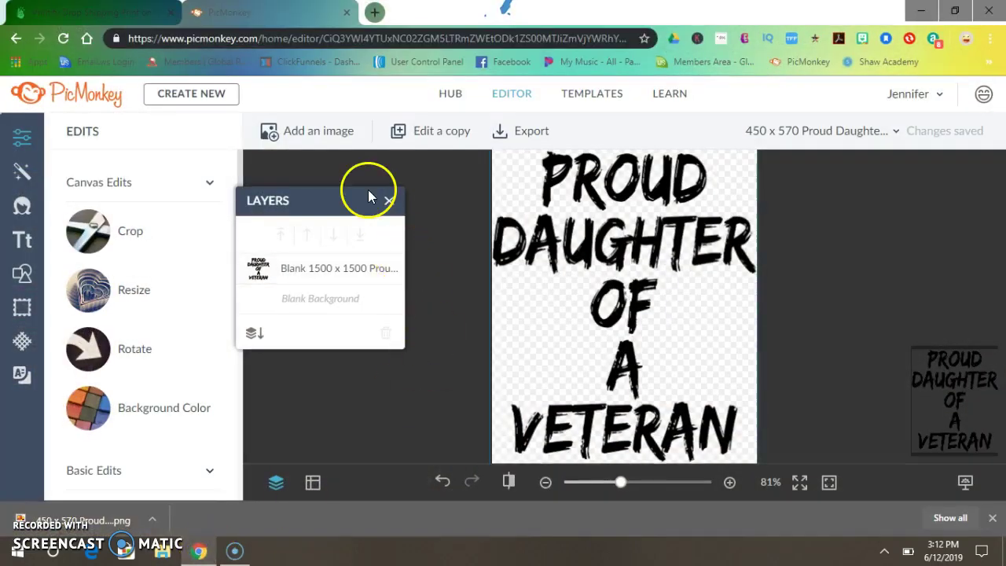
{"action": "left_click", "coordinate": [124, 9]}
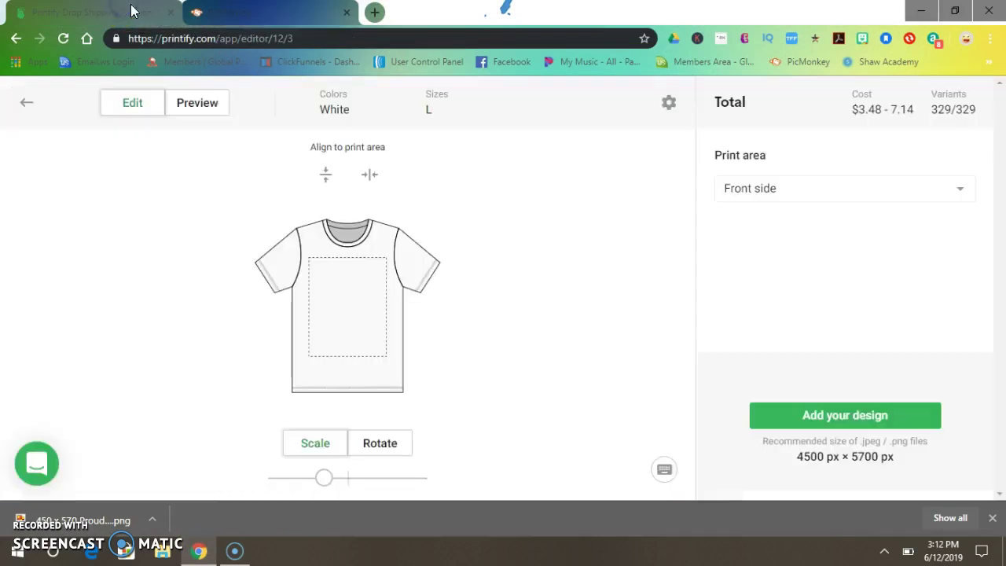
{"action": "left_click", "coordinate": [347, 12]}
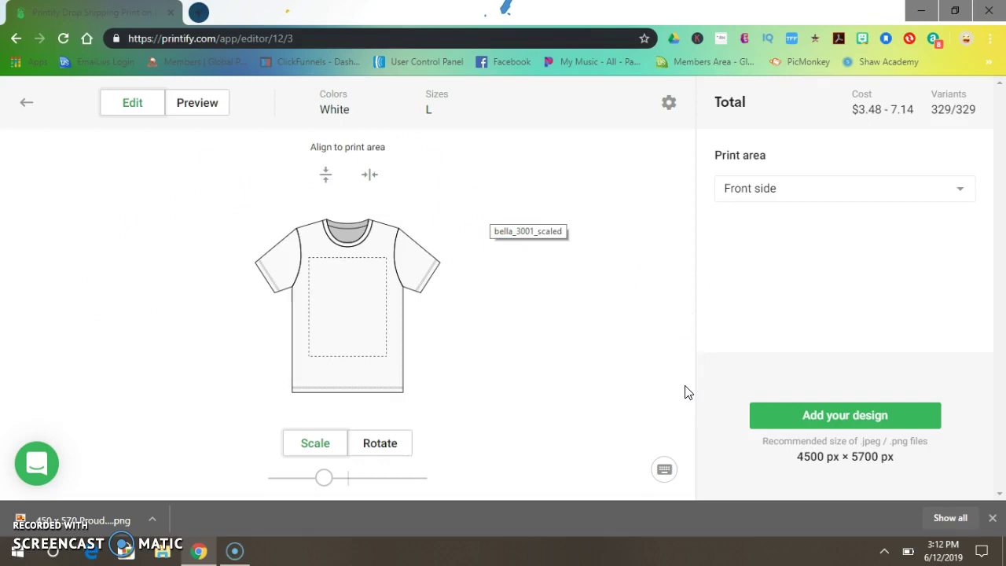
Upload the 450 x 570 Proud Daughter Of A Veteran PNG from the computer as a new design
{"action": "left_click", "coordinate": [795, 416]}
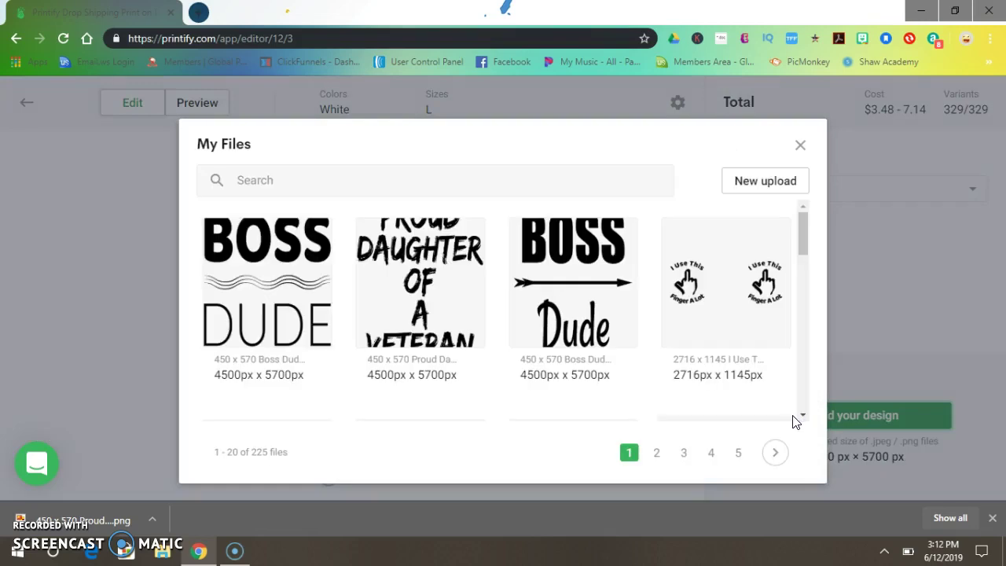
{"action": "mouse_move", "coordinate": [460, 263]}
{"action": "left_click", "coordinate": [745, 190]}
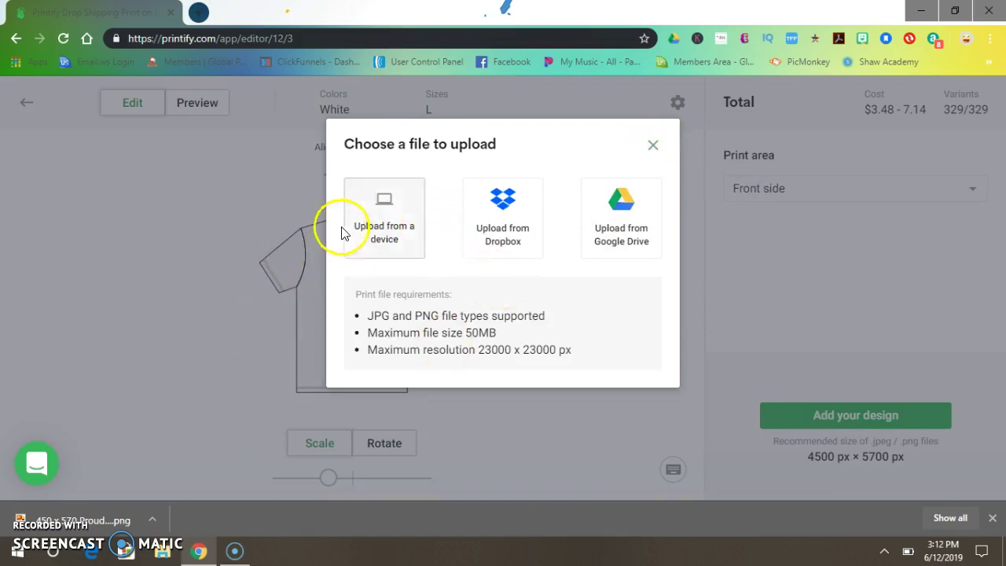
{"action": "left_click", "coordinate": [389, 219]}
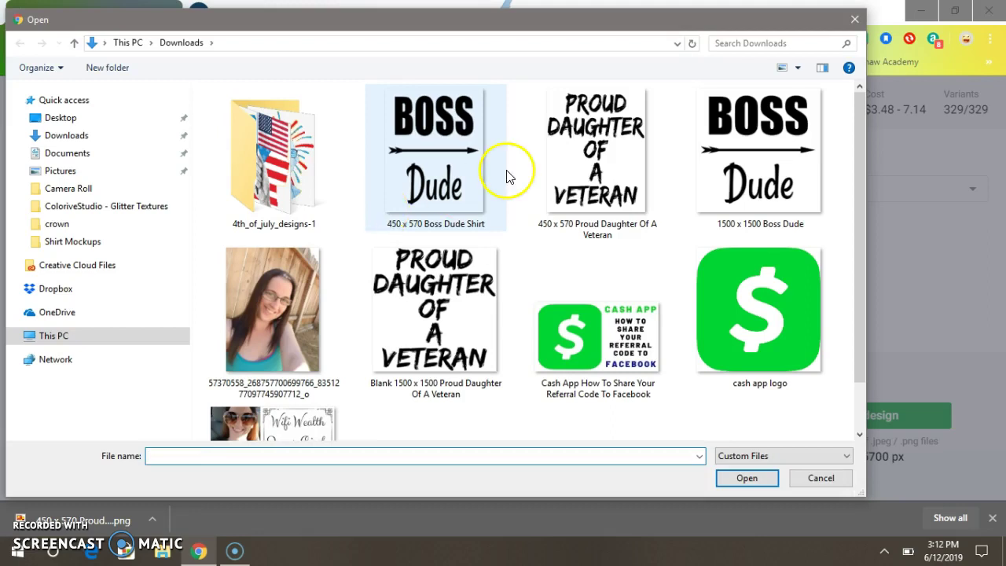
{"action": "left_click", "coordinate": [522, 169]}
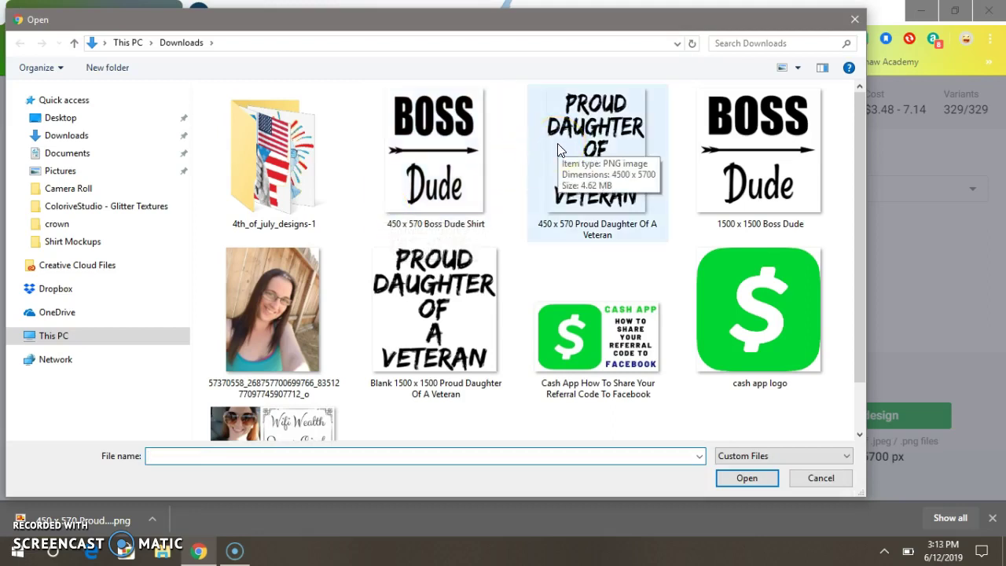
{"action": "left_click", "coordinate": [562, 202]}
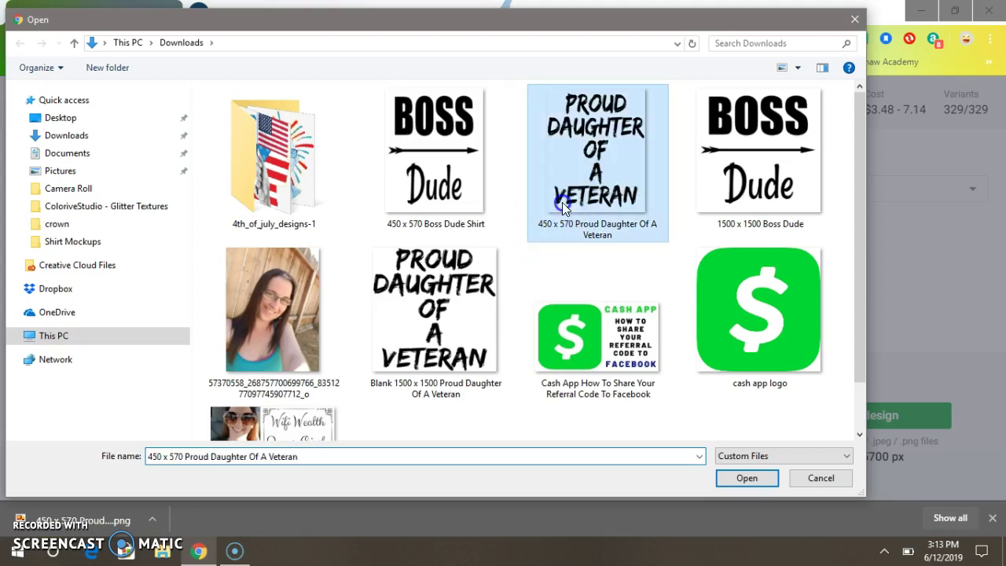
{"action": "left_click", "coordinate": [759, 482]}
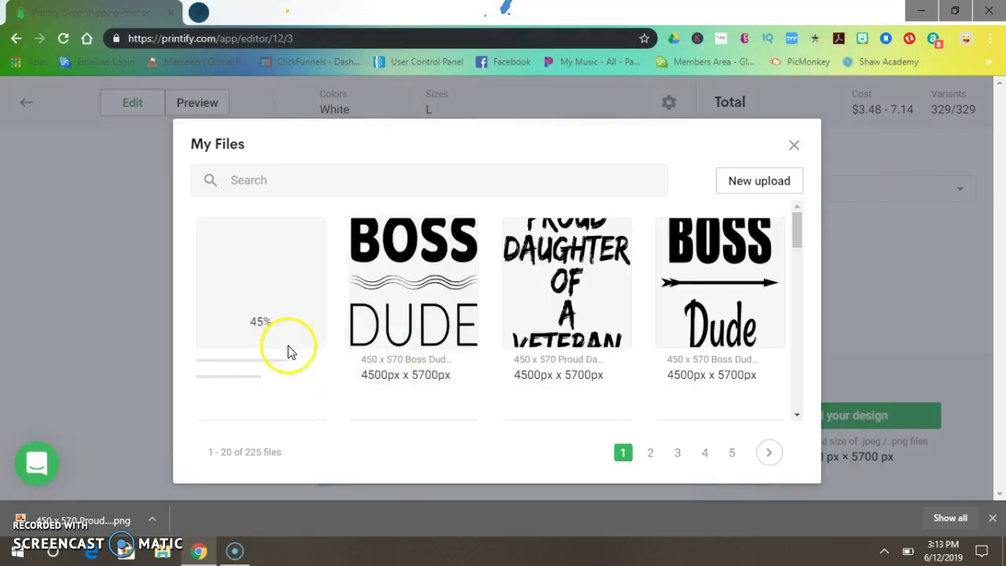
Place the Proud Daughter Of A Veteran design on the white tee and preview colours and variant costs
{"action": "left_click", "coordinate": [246, 318]}
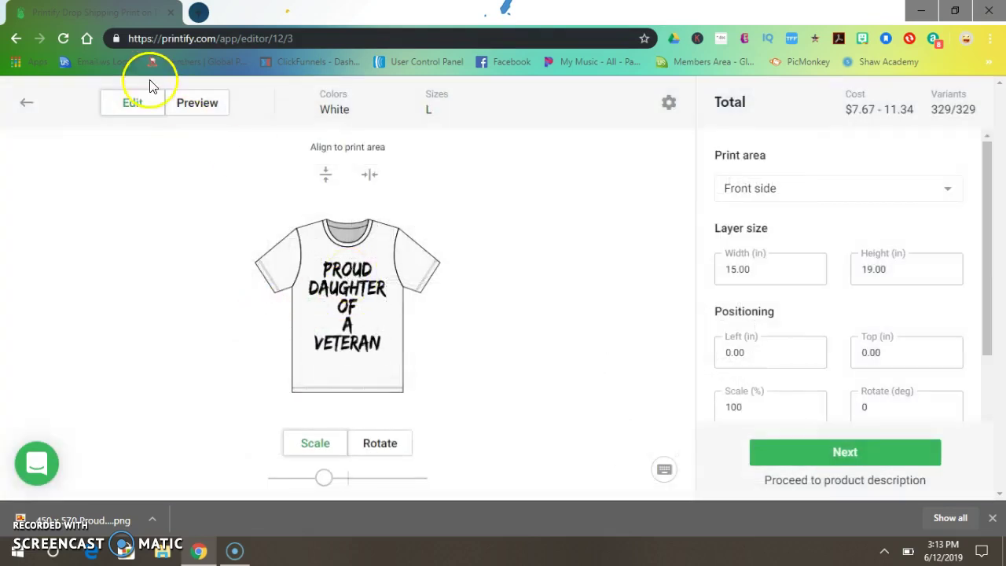
{"action": "left_click", "coordinate": [196, 108]}
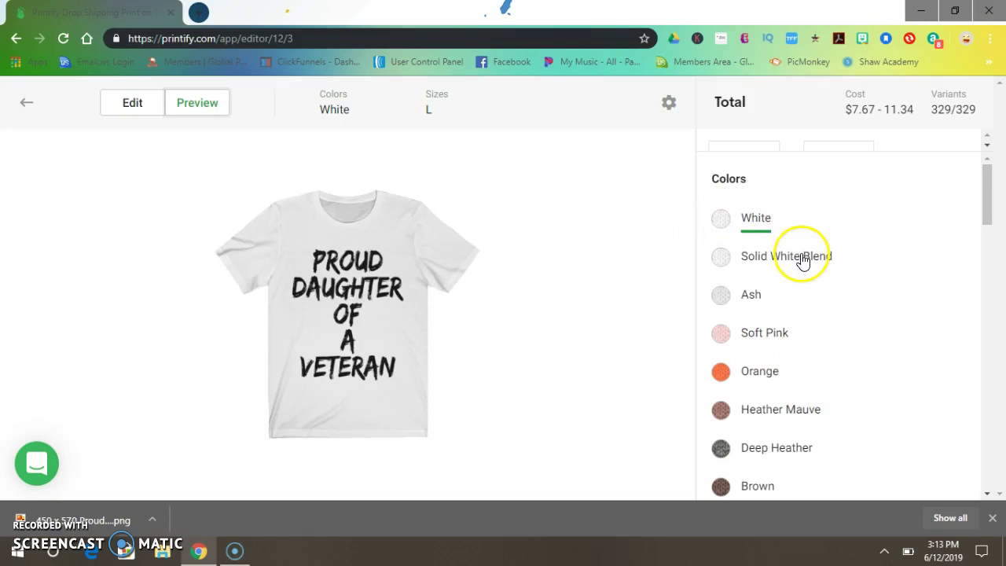
{"action": "scroll", "coordinate": [803, 261], "scroll_direction": "down", "scroll_amount": 1}
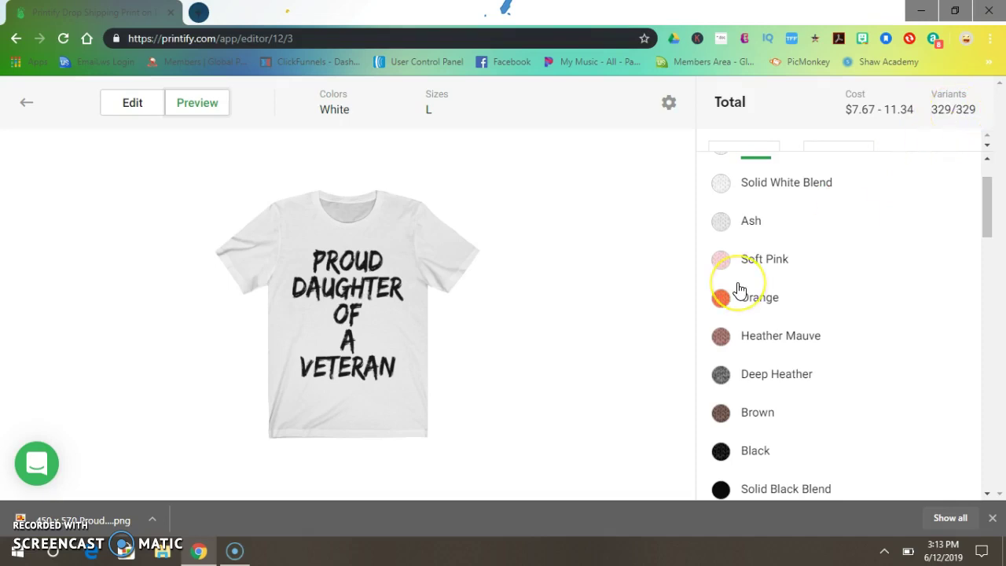
{"action": "scroll", "coordinate": [842, 225], "scroll_direction": "down", "scroll_amount": 6}
{"action": "left_click", "coordinate": [669, 103]}
{"action": "left_click", "coordinate": [723, 145]}
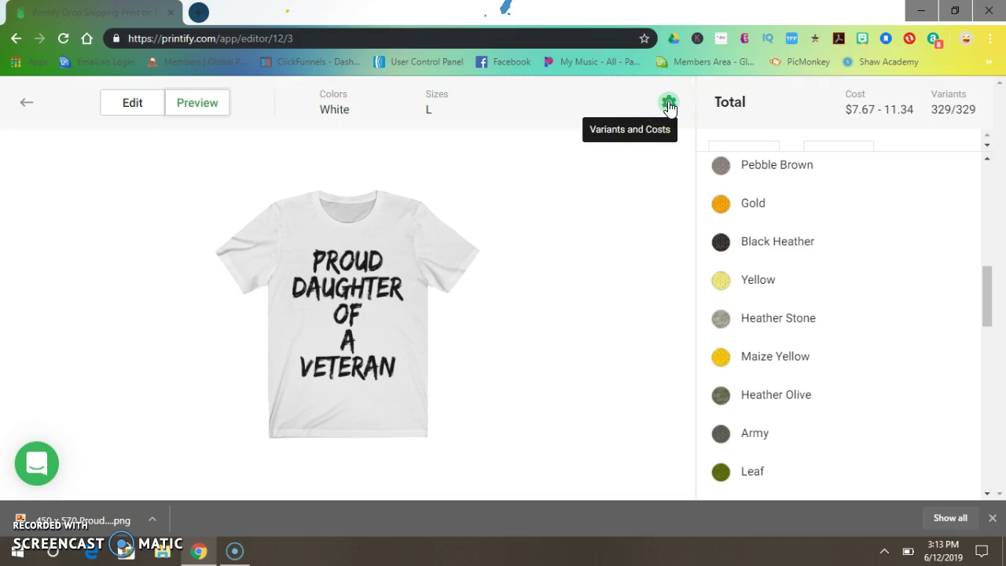
In Variants and costs, uncheck sizes XS, 2XL and 3XL
{"action": "left_click", "coordinate": [668, 103]}
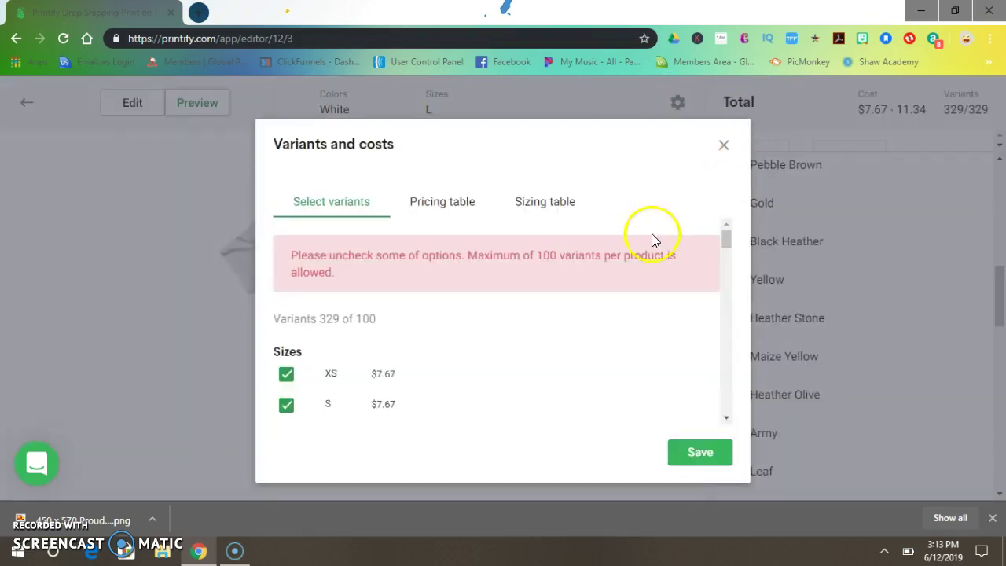
{"action": "left_click", "coordinate": [287, 376]}
{"action": "scroll", "coordinate": [455, 374], "scroll_direction": "down", "scroll_amount": 3}
{"action": "scroll", "coordinate": [458, 374], "scroll_direction": "up", "scroll_amount": 1}
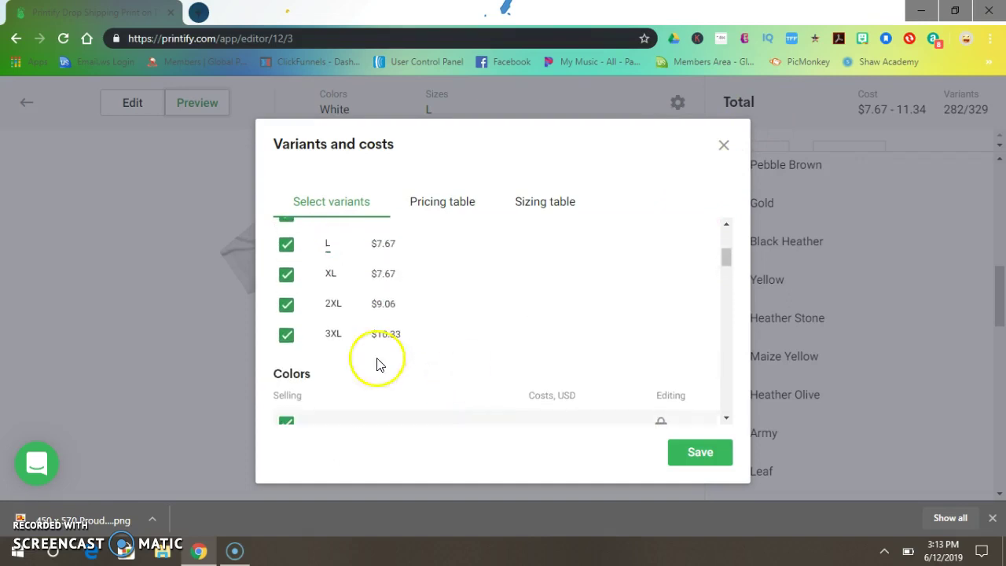
{"action": "left_click", "coordinate": [286, 304]}
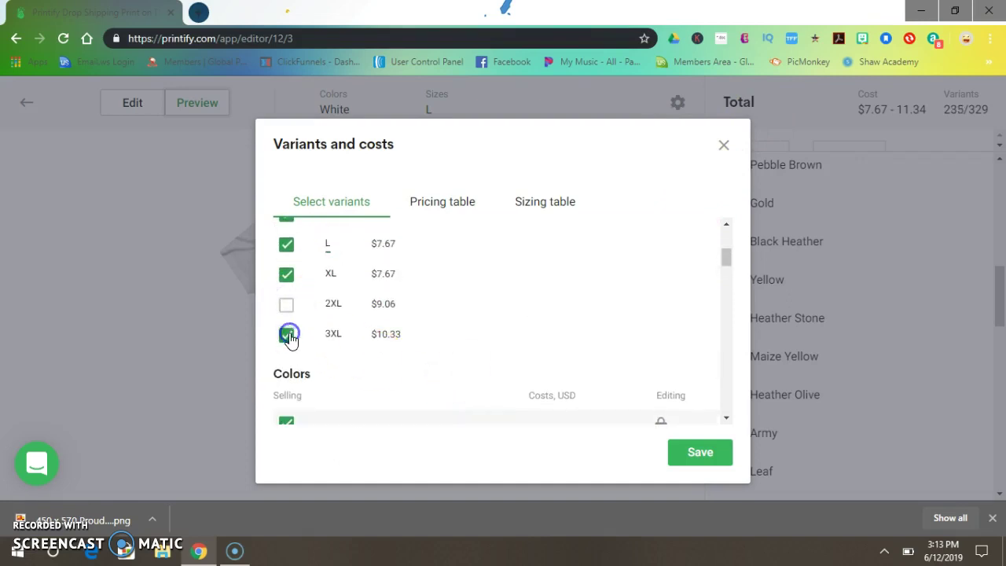
{"action": "left_click", "coordinate": [288, 334]}
Drop the Orange, Deep Heather, Black, Solid Black Blend and Black Heather colours
{"action": "scroll", "coordinate": [511, 314], "scroll_direction": "down", "scroll_amount": 4}
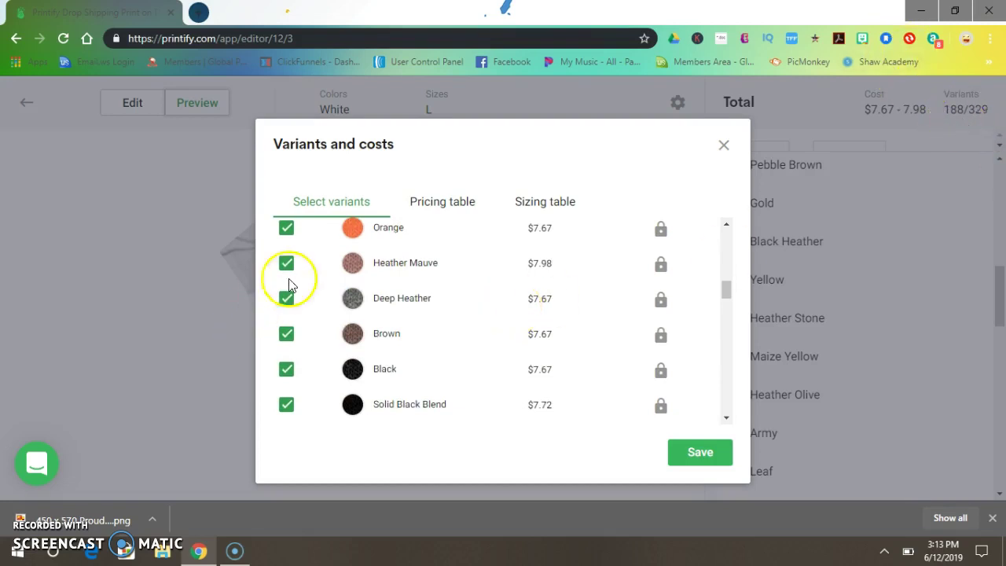
{"action": "left_click", "coordinate": [286, 228]}
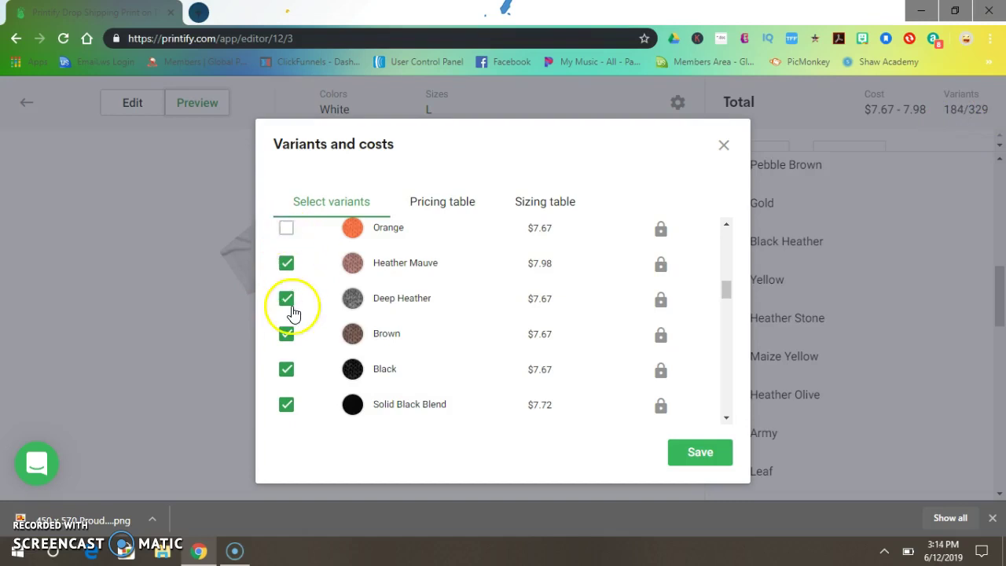
{"action": "left_click", "coordinate": [288, 299]}
{"action": "left_click", "coordinate": [288, 370]}
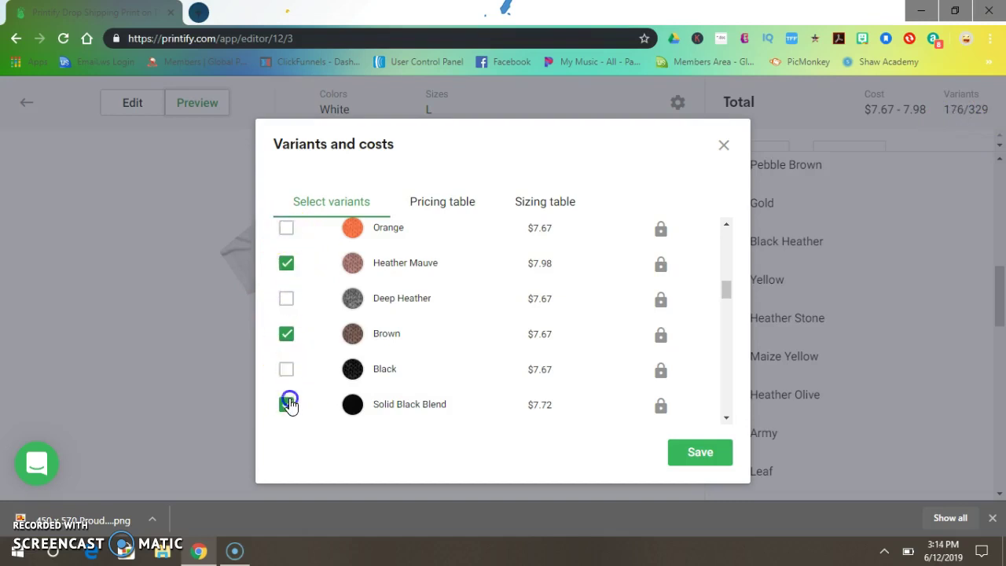
{"action": "left_click", "coordinate": [288, 404]}
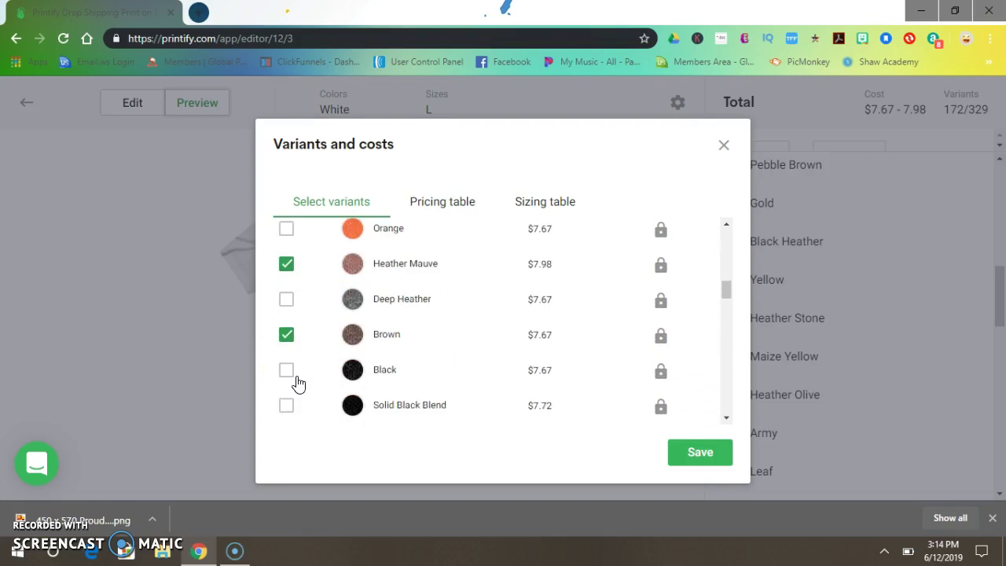
{"action": "scroll", "coordinate": [297, 383], "scroll_direction": "down", "scroll_amount": 3}
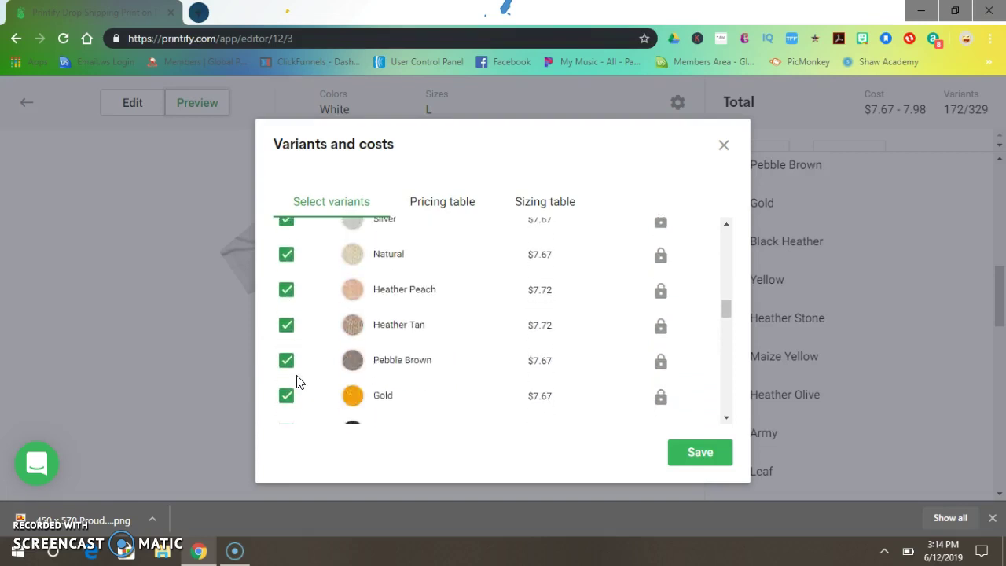
{"action": "scroll", "coordinate": [297, 383], "scroll_direction": "down", "scroll_amount": 1}
{"action": "left_click", "coordinate": [289, 360]}
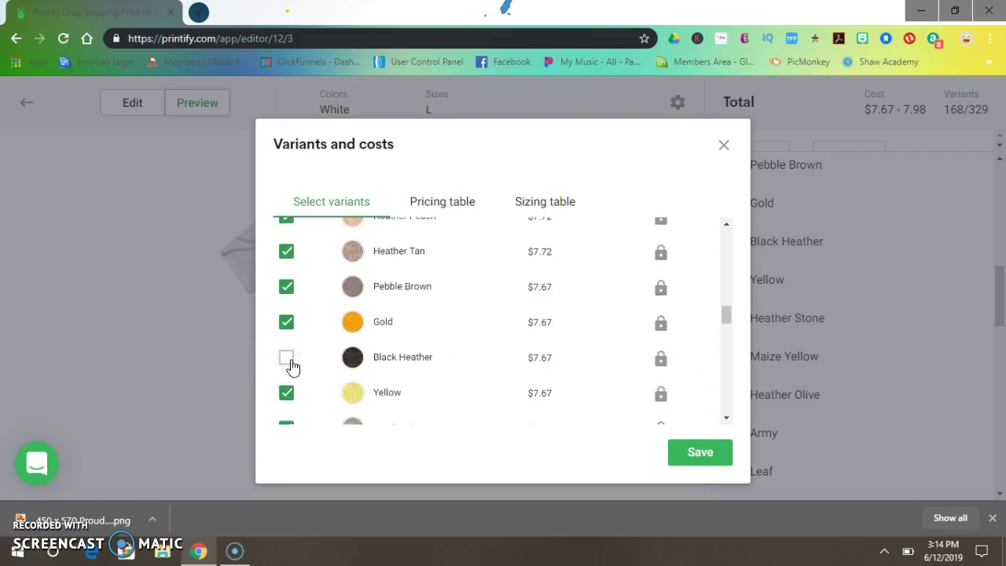
Drop the Army, Leaf, Vintage Black, Heather Midnight Navy and Heather Navy colours
{"action": "scroll", "coordinate": [292, 367], "scroll_direction": "down", "scroll_amount": 4}
{"action": "left_click", "coordinate": [288, 350]}
{"action": "left_click", "coordinate": [288, 316]}
{"action": "left_click", "coordinate": [287, 386]}
{"action": "scroll", "coordinate": [291, 382], "scroll_direction": "down", "scroll_amount": 1}
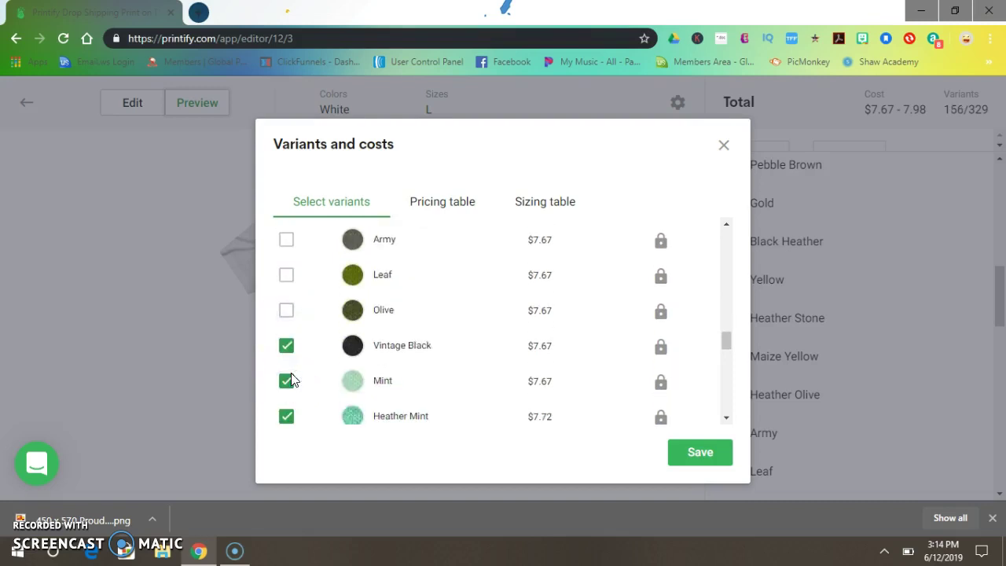
{"action": "left_click", "coordinate": [288, 346]}
{"action": "scroll", "coordinate": [288, 346], "scroll_direction": "down", "scroll_amount": 3}
{"action": "scroll", "coordinate": [291, 350], "scroll_direction": "down", "scroll_amount": 2}
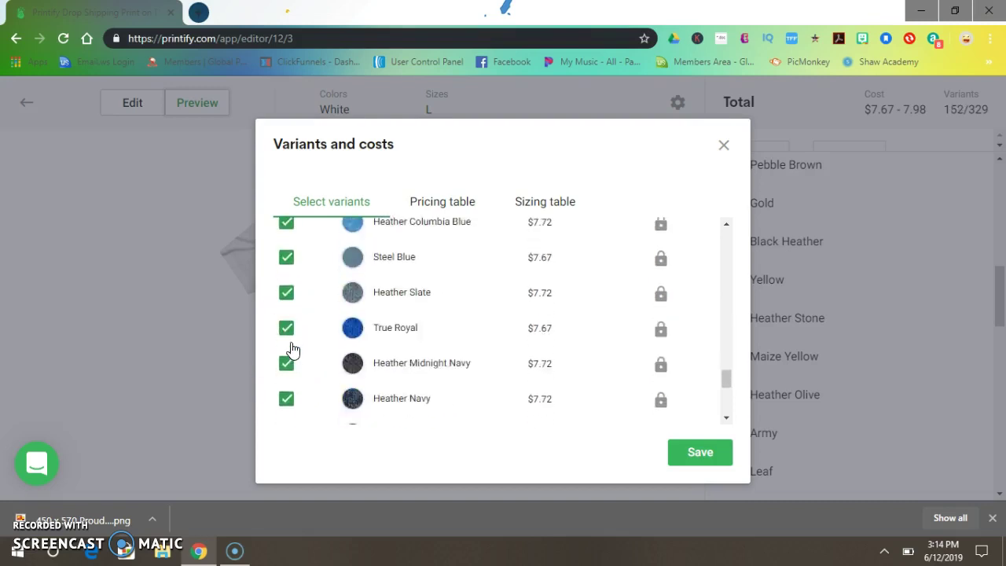
{"action": "left_click", "coordinate": [286, 366]}
{"action": "left_click", "coordinate": [286, 397]}
Drop the Dark Grey Heather, Navy, Maroon, Team Purple and Red colours
{"action": "scroll", "coordinate": [290, 385], "scroll_direction": "down", "scroll_amount": 1}
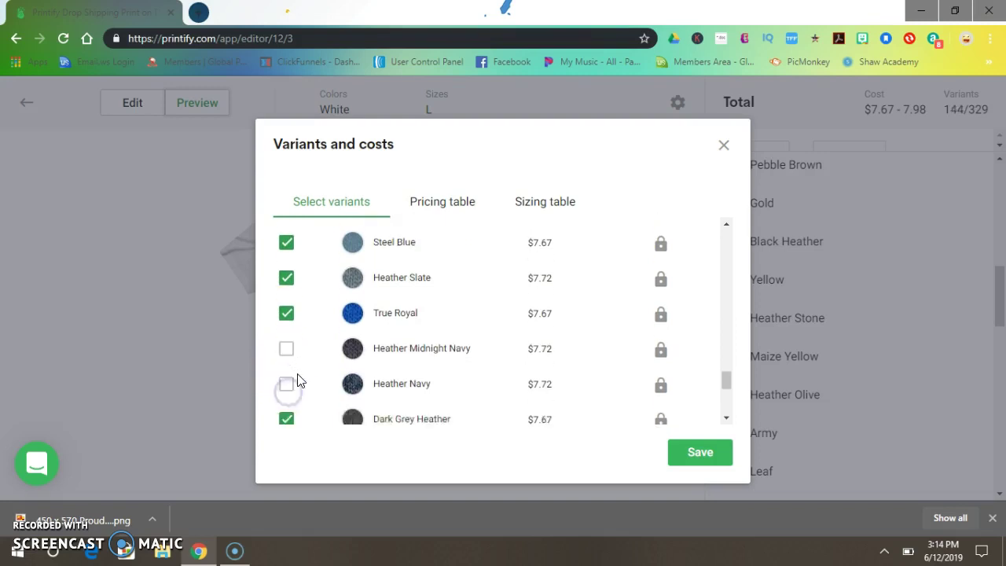
{"action": "left_click", "coordinate": [288, 362]}
{"action": "left_click", "coordinate": [288, 398]}
{"action": "scroll", "coordinate": [313, 382], "scroll_direction": "down", "scroll_amount": 2}
{"action": "left_click", "coordinate": [286, 319]}
{"action": "left_click", "coordinate": [286, 284]}
{"action": "scroll", "coordinate": [285, 381], "scroll_direction": "down", "scroll_amount": 1}
{"action": "left_click", "coordinate": [290, 371]}
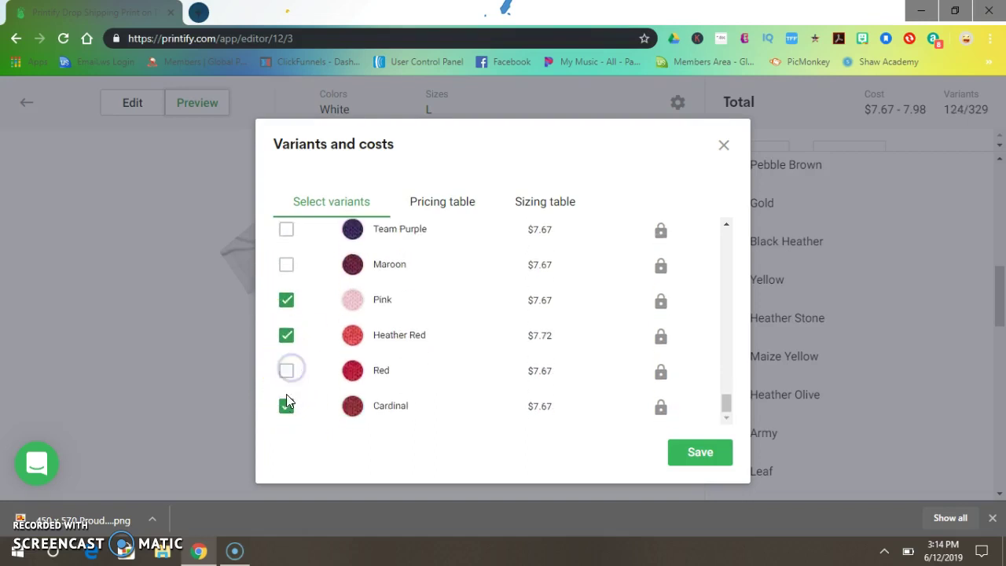
Drop the True Royal, Kelly, Heather Mint and Mint colours, leaving 100 of 329 variants
{"action": "scroll", "coordinate": [326, 338], "scroll_direction": "up", "scroll_amount": 2}
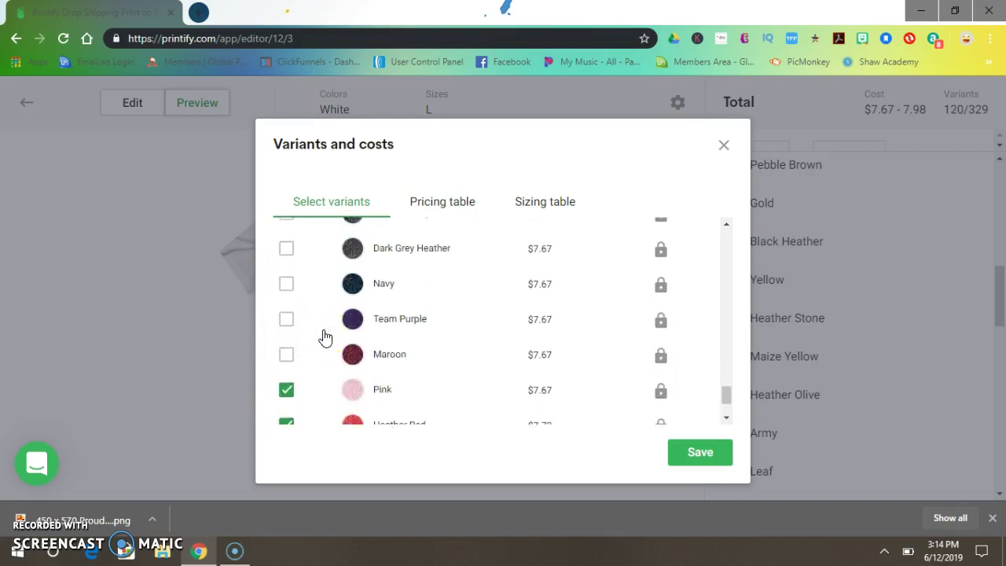
{"action": "scroll", "coordinate": [324, 337], "scroll_direction": "up", "scroll_amount": 3}
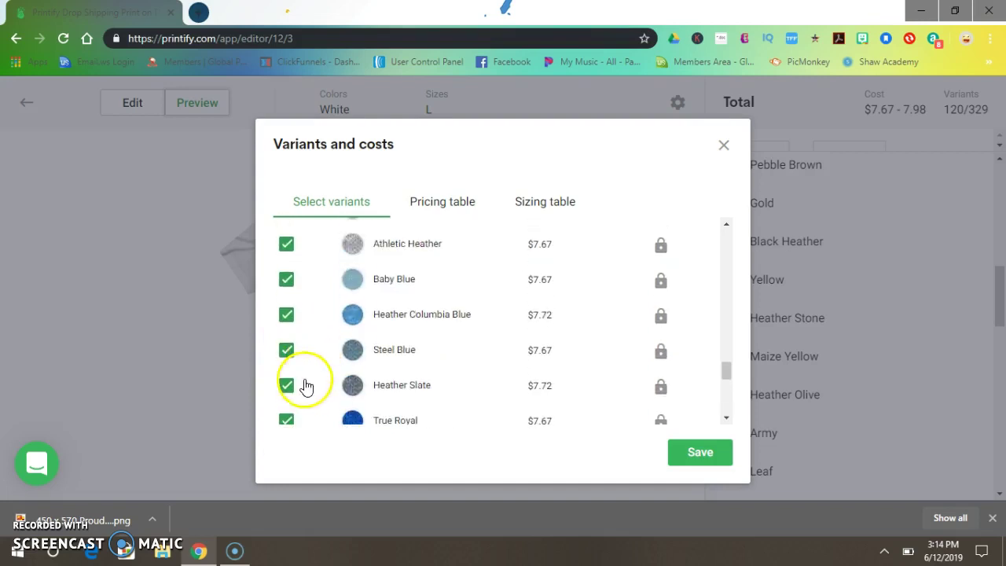
{"action": "left_click", "coordinate": [286, 423]}
{"action": "scroll", "coordinate": [289, 393], "scroll_direction": "up", "scroll_amount": 5}
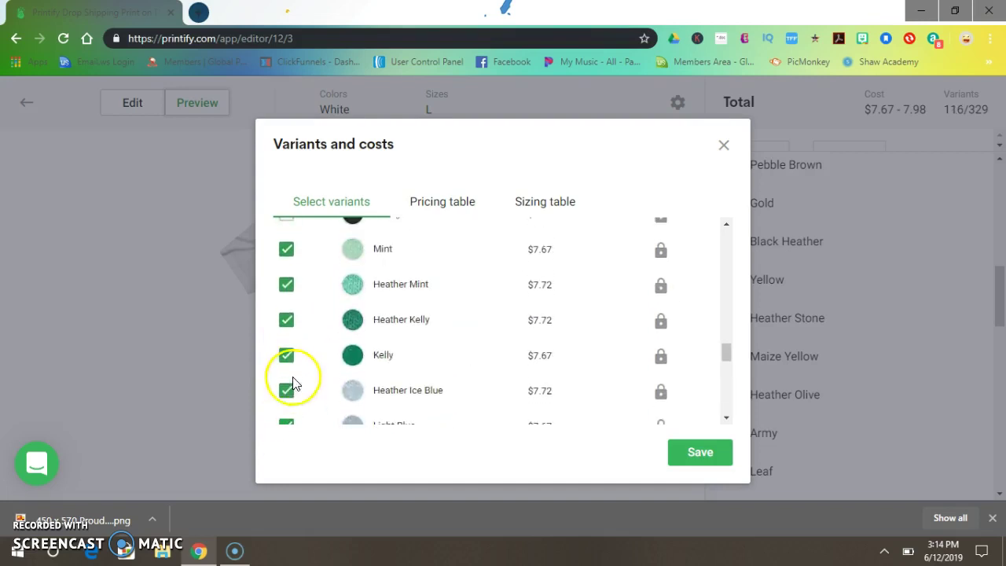
{"action": "left_click", "coordinate": [287, 355]}
{"action": "left_click", "coordinate": [287, 285]}
{"action": "left_click", "coordinate": [285, 249]}
{"action": "scroll", "coordinate": [285, 249], "scroll_direction": "down", "scroll_amount": 1}
{"action": "left_click", "coordinate": [343, 326]}
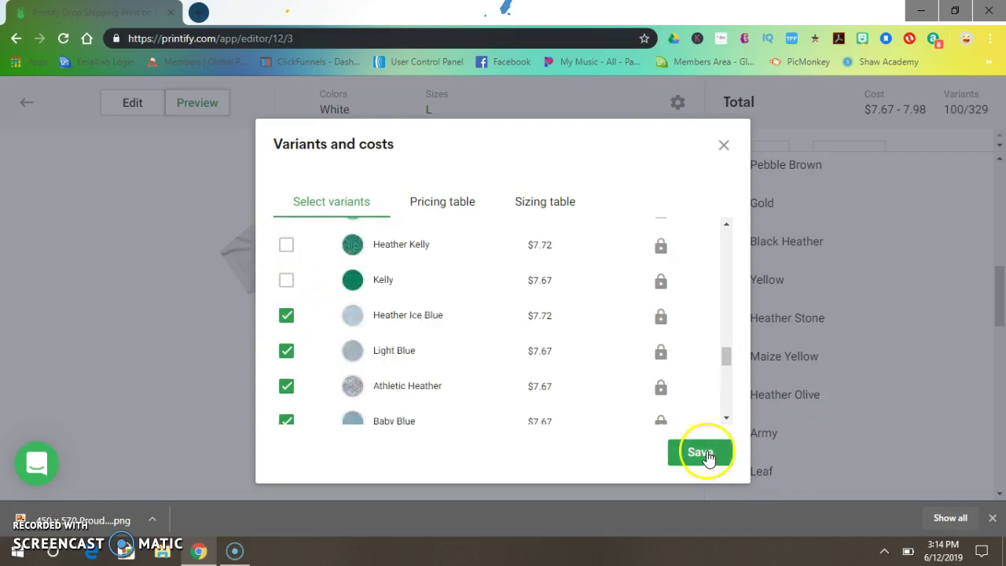
Save the 100-variant colour selection and check the updated mockup preview
{"action": "left_click", "coordinate": [705, 453]}
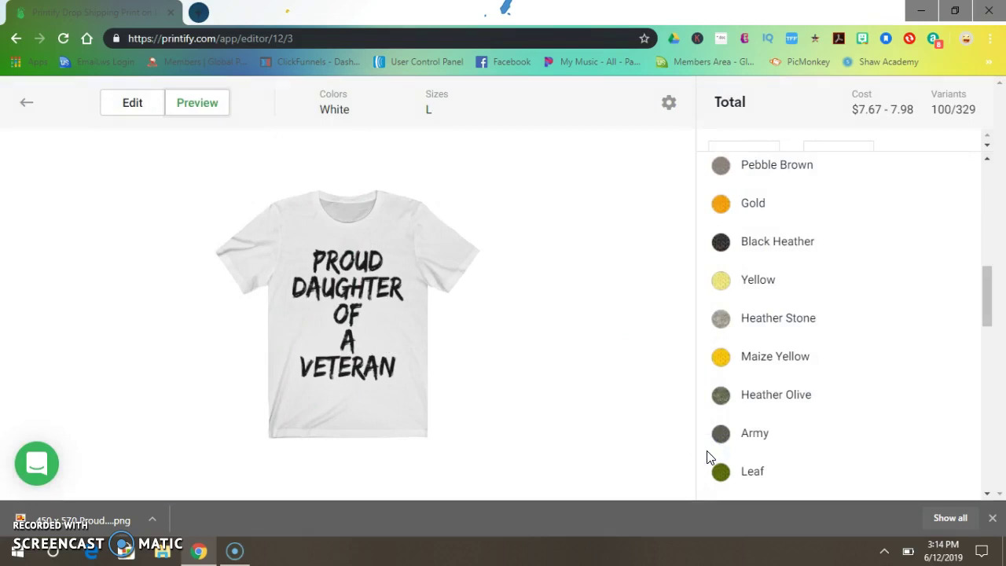
{"action": "scroll", "coordinate": [755, 251], "scroll_direction": "down", "scroll_amount": 5}
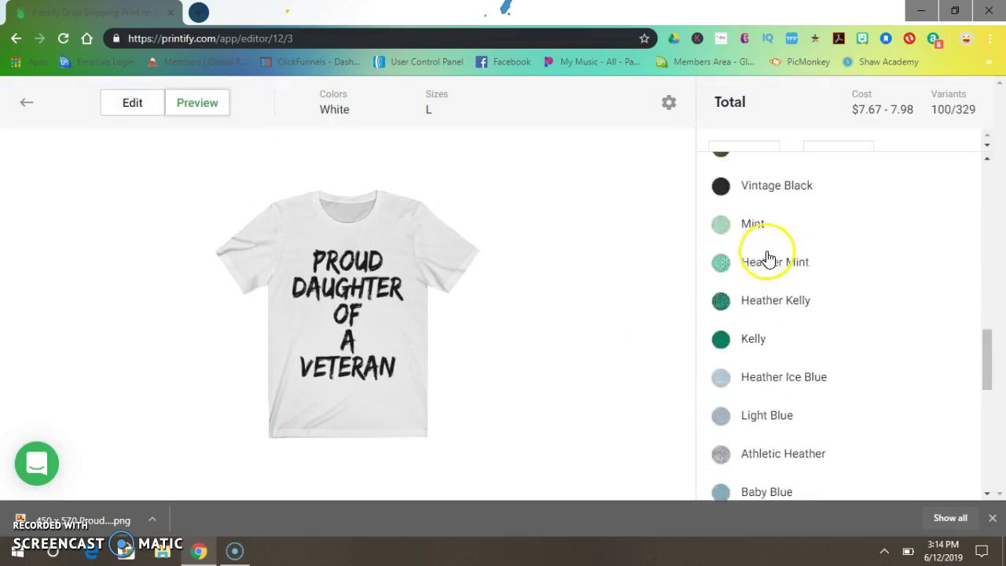
{"action": "scroll", "coordinate": [782, 264], "scroll_direction": "up", "scroll_amount": 3}
{"action": "scroll", "coordinate": [782, 264], "scroll_direction": "up", "scroll_amount": 4}
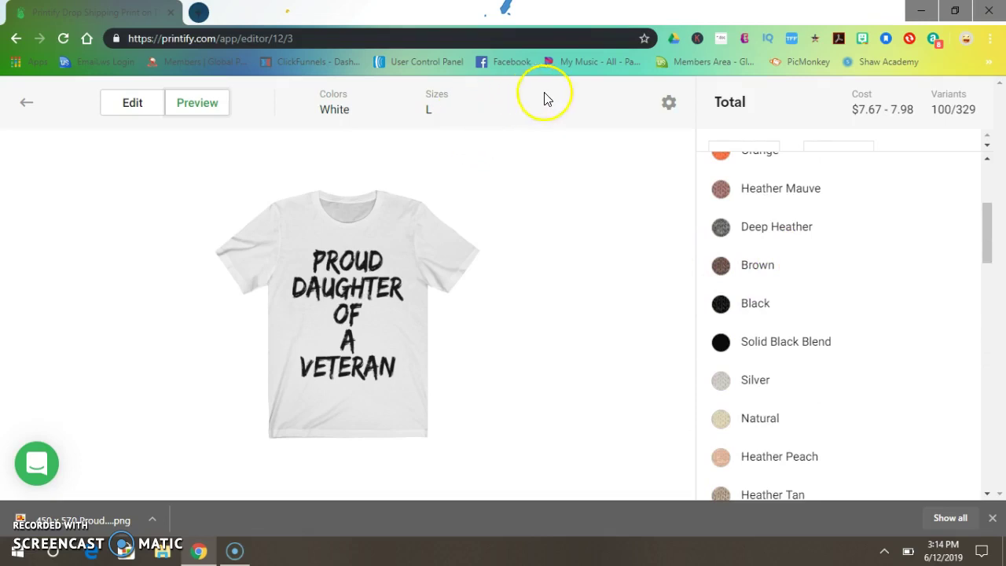
{"action": "left_click", "coordinate": [196, 101]}
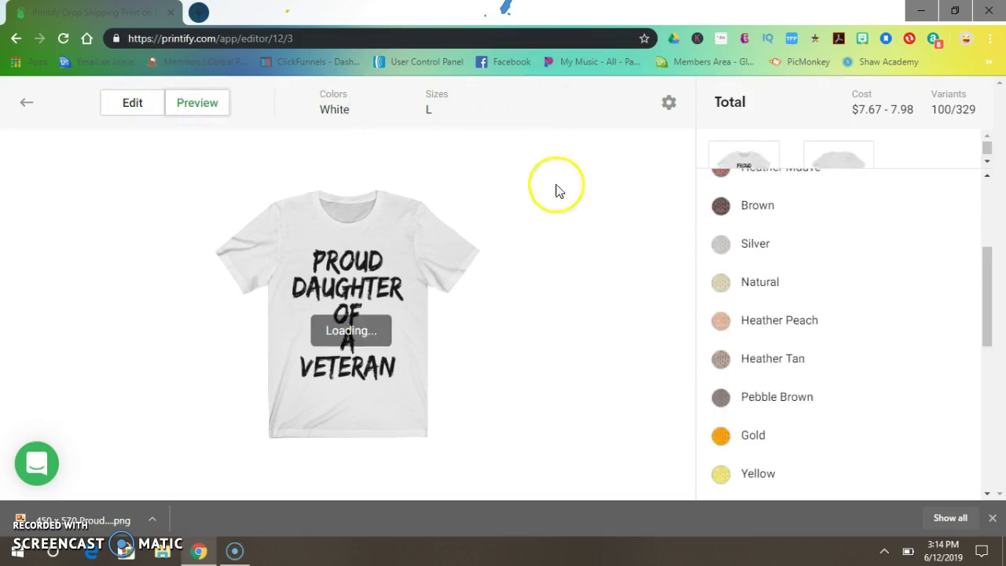
{"action": "scroll", "coordinate": [861, 314], "scroll_direction": "down", "scroll_amount": 6}
{"action": "scroll", "coordinate": [864, 303], "scroll_direction": "up", "scroll_amount": 8}
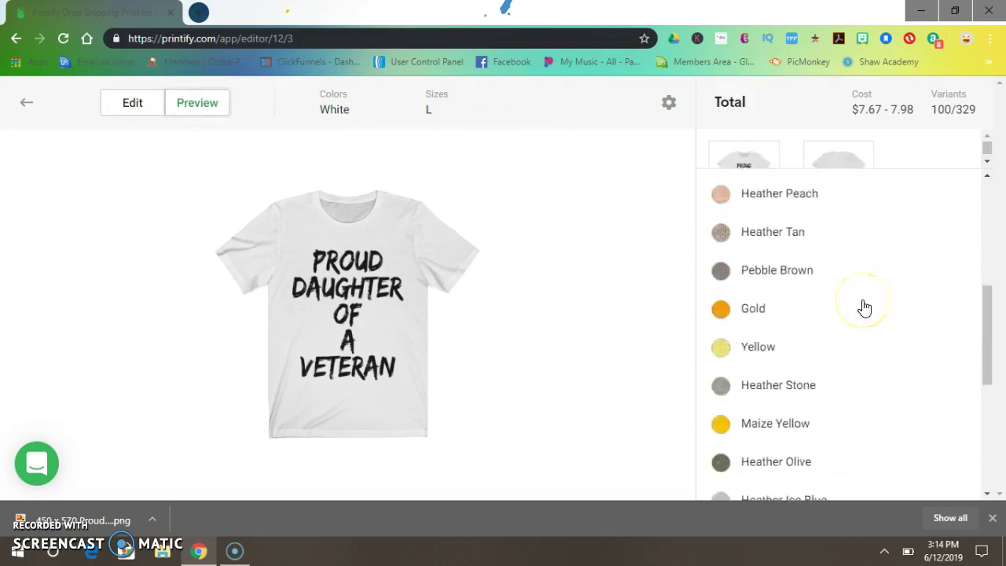
Return to the design editor and continue to the Product details page
{"action": "left_click", "coordinate": [117, 108]}
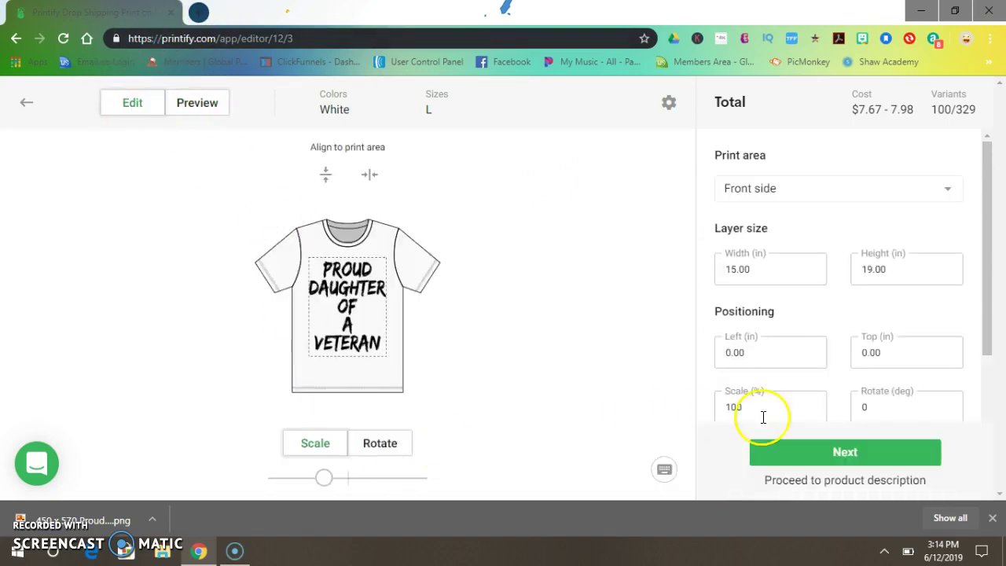
{"action": "scroll", "coordinate": [822, 242], "scroll_direction": "down", "scroll_amount": 3}
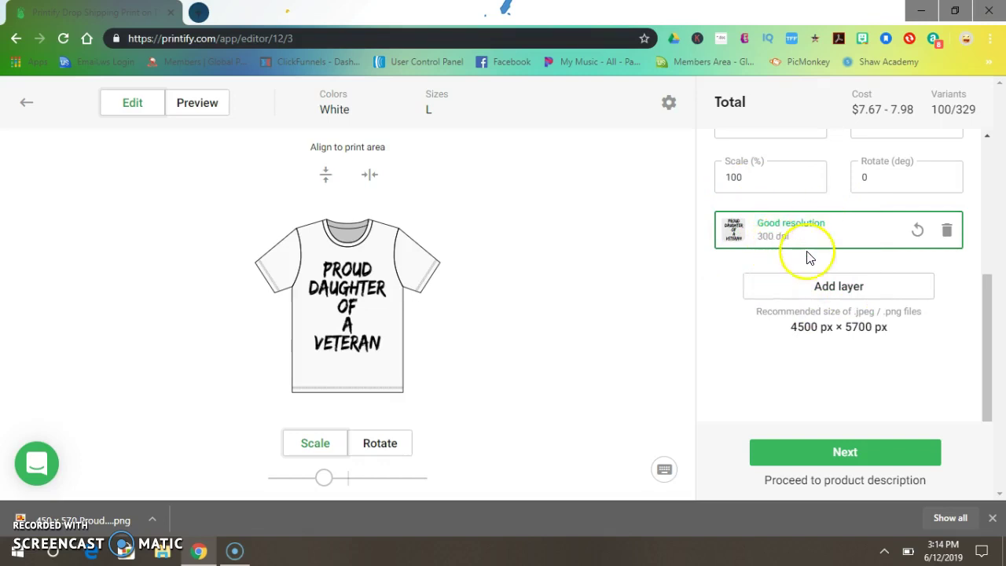
{"action": "left_click", "coordinate": [832, 462]}
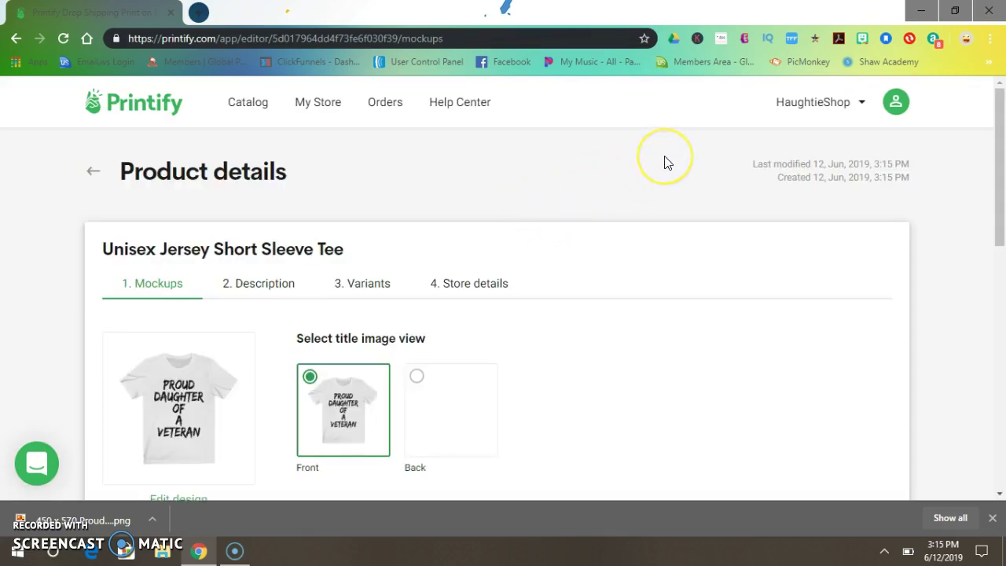
Pick the Soft Pink swatch for the tee's title image, then proceed to the Description step
{"action": "scroll", "coordinate": [664, 163], "scroll_direction": "down", "scroll_amount": 4}
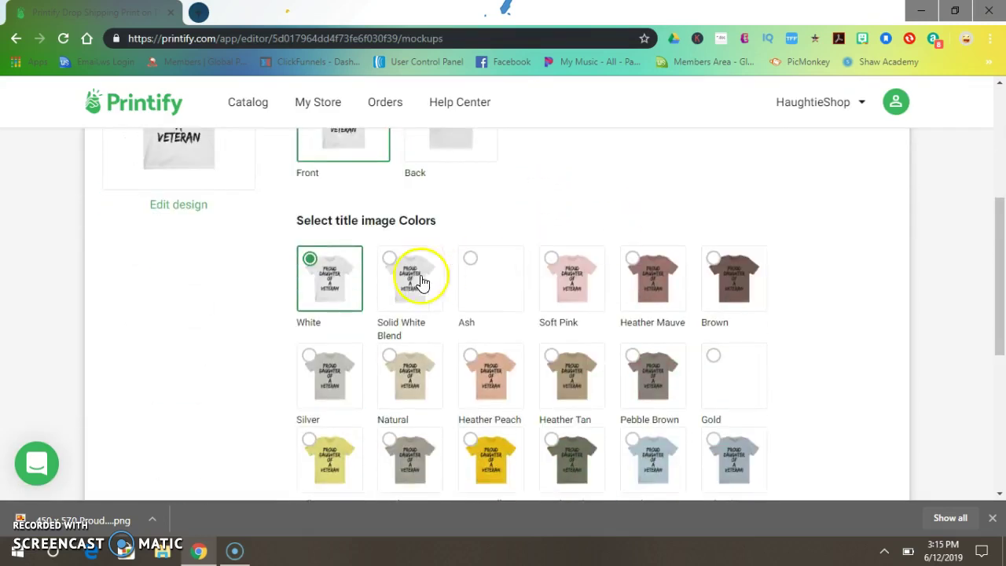
{"action": "scroll", "coordinate": [641, 342], "scroll_direction": "down", "scroll_amount": 2}
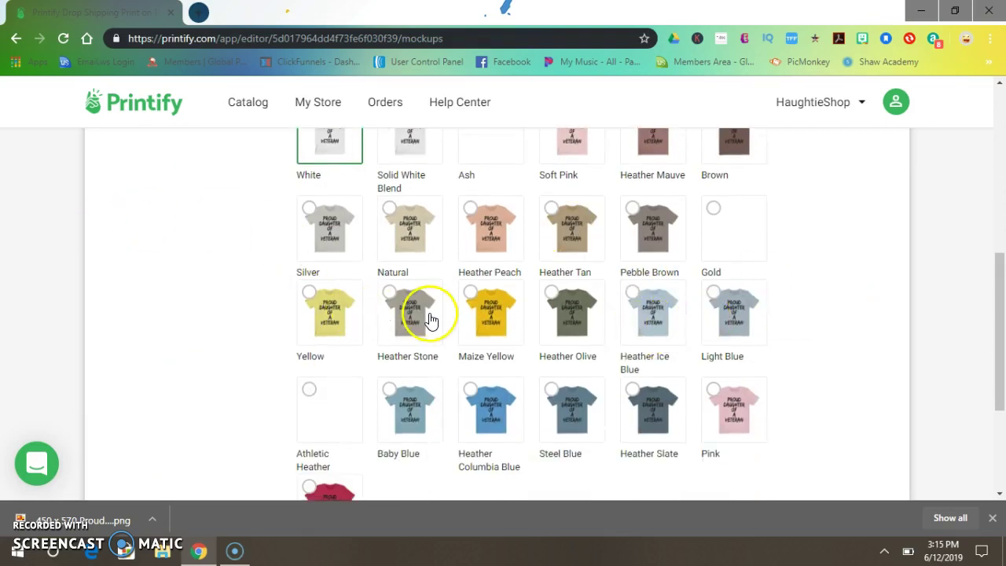
{"action": "scroll", "coordinate": [432, 322], "scroll_direction": "down", "scroll_amount": 1}
{"action": "scroll", "coordinate": [433, 341], "scroll_direction": "up", "scroll_amount": 3}
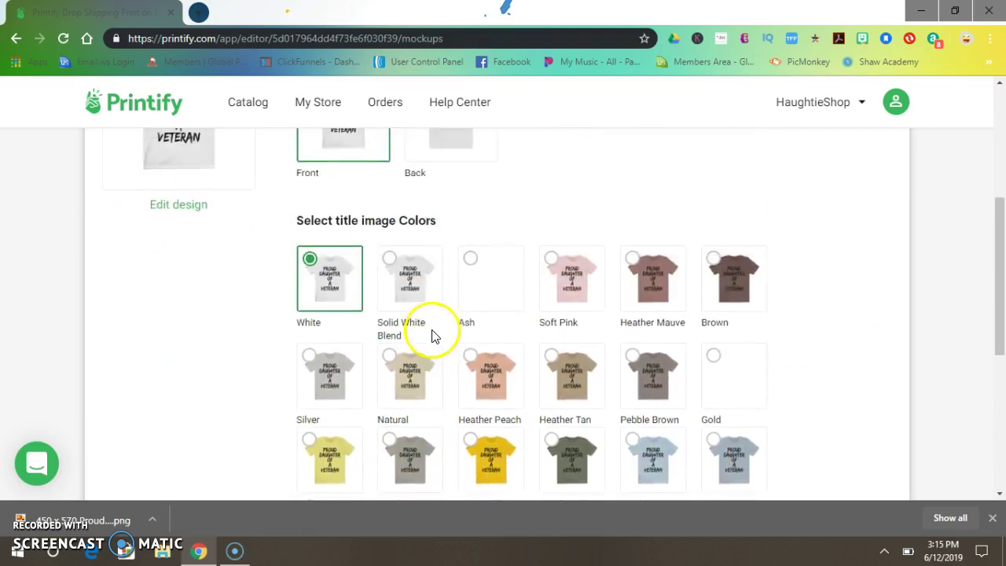
{"action": "scroll", "coordinate": [571, 360], "scroll_direction": "down", "scroll_amount": 1}
{"action": "scroll", "coordinate": [570, 351], "scroll_direction": "down", "scroll_amount": 2}
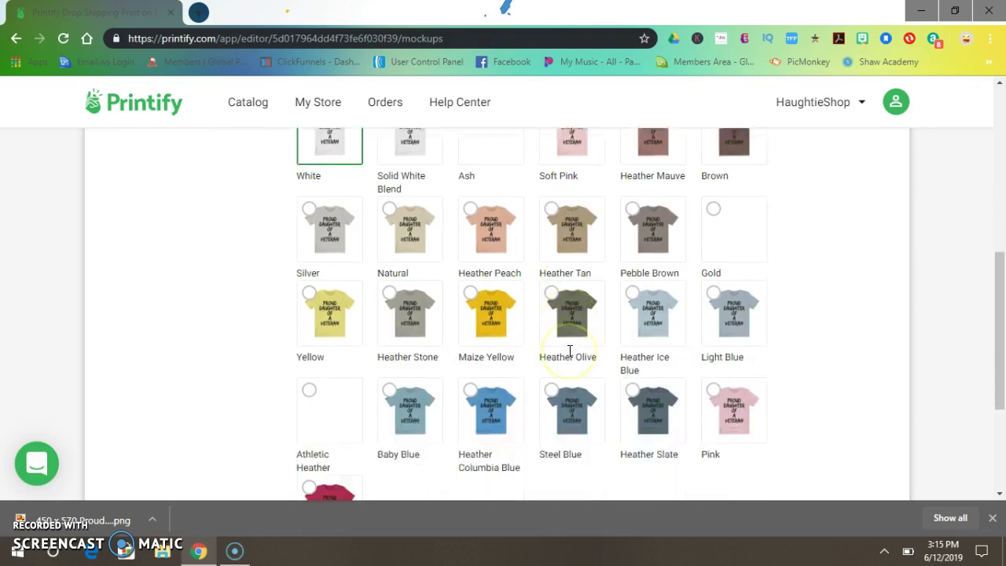
{"action": "scroll", "coordinate": [569, 352], "scroll_direction": "up", "scroll_amount": 2}
{"action": "scroll", "coordinate": [570, 352], "scroll_direction": "up", "scroll_amount": 1}
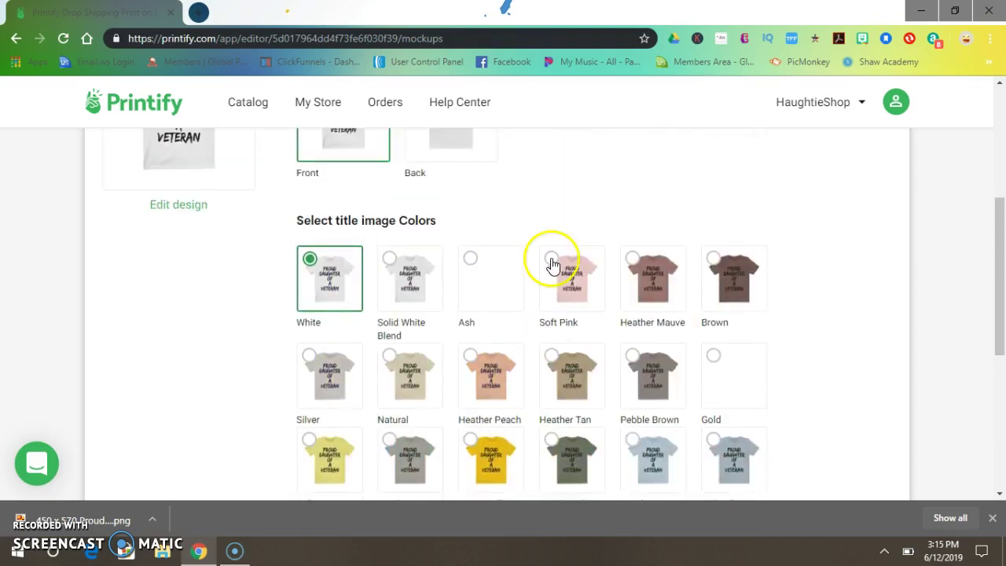
{"action": "left_click", "coordinate": [566, 275]}
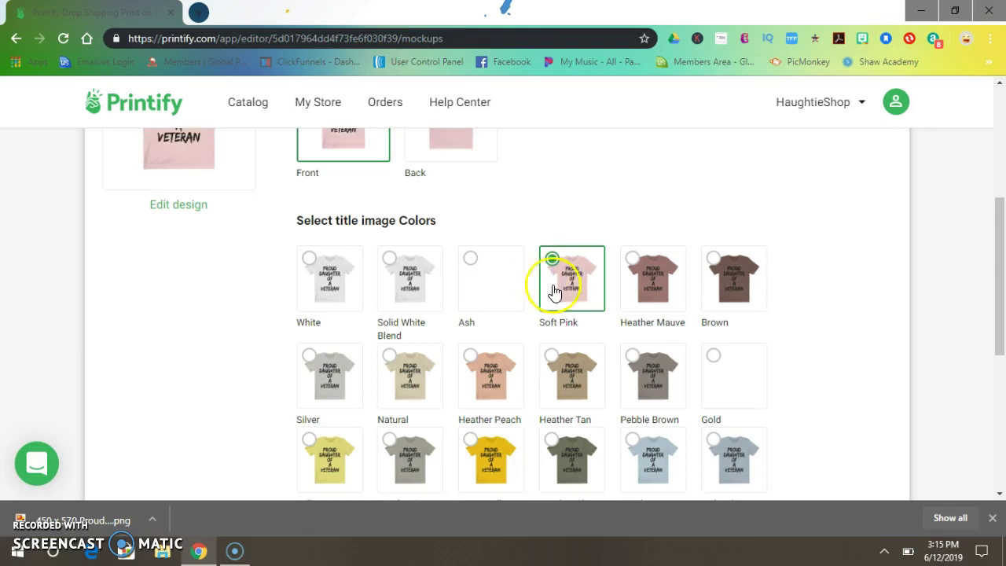
{"action": "scroll", "coordinate": [849, 340], "scroll_direction": "down", "scroll_amount": 1}
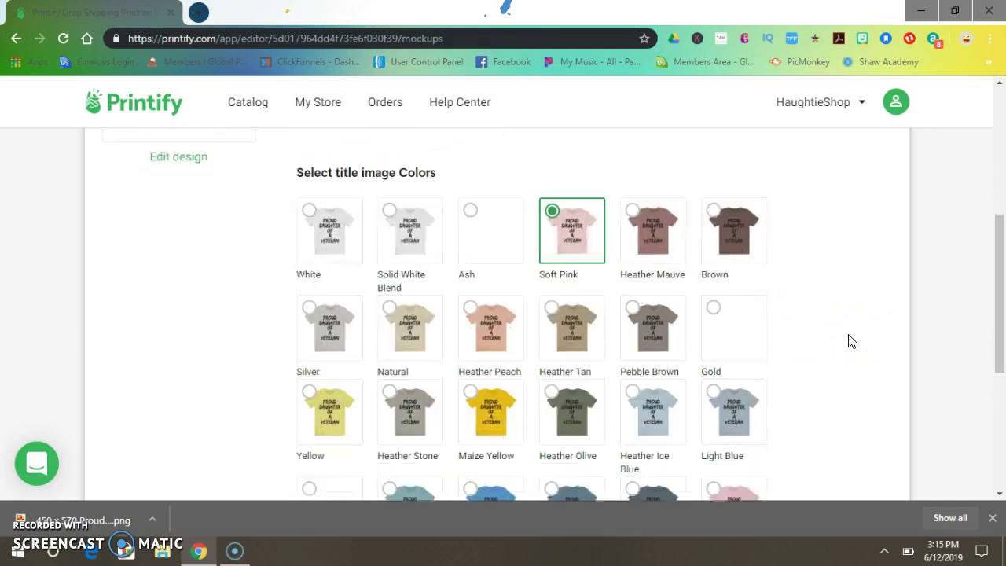
{"action": "scroll", "coordinate": [848, 340], "scroll_direction": "up", "scroll_amount": 4}
{"action": "scroll", "coordinate": [849, 340], "scroll_direction": "down", "scroll_amount": 3}
{"action": "scroll", "coordinate": [848, 340], "scroll_direction": "down", "scroll_amount": 6}
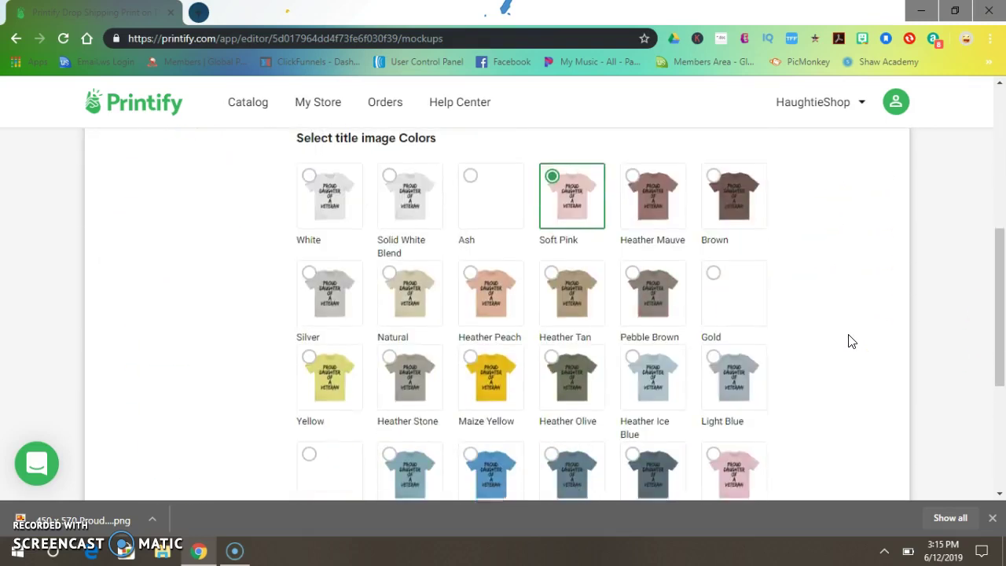
{"action": "left_click", "coordinate": [849, 381]}
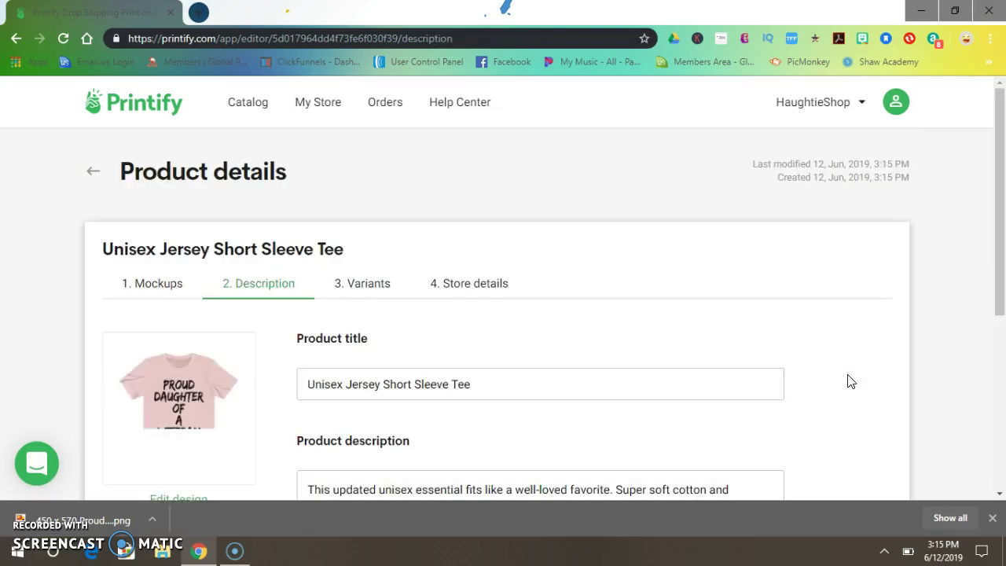
Delete 'Short Sleeve Tee' so the title reads 'Unisex Jersey | Proud Daughter Of A Veteran'
{"action": "left_click", "coordinate": [337, 385]}
{"action": "left_click", "coordinate": [410, 383]}
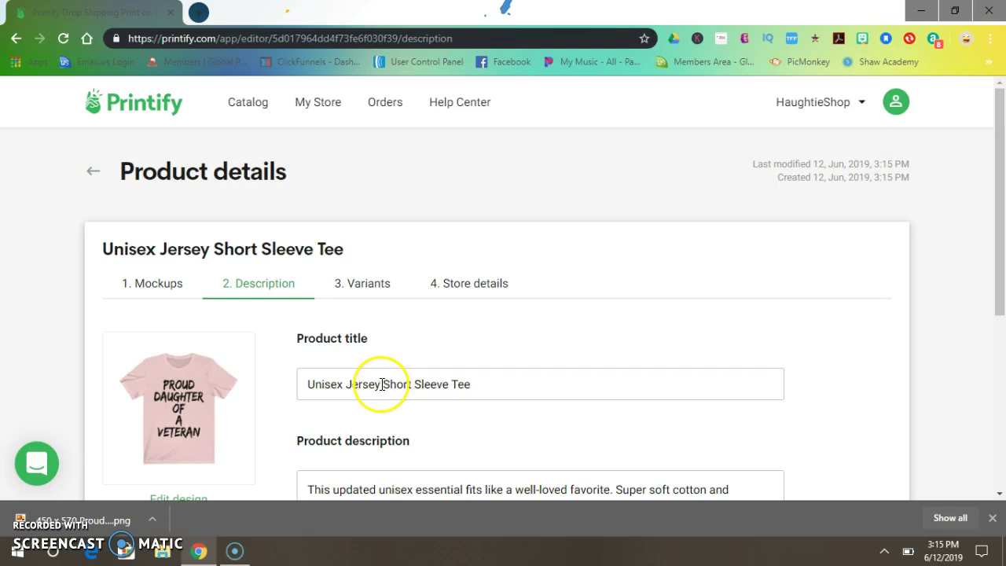
{"action": "left_click_drag", "start_coordinate": [381, 384], "coordinate": [473, 385]}
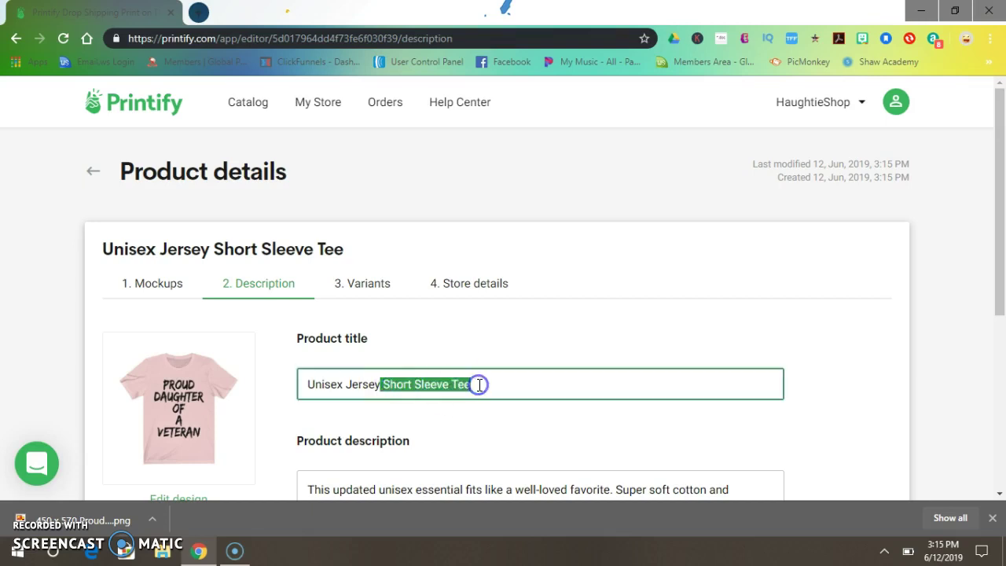
{"action": "key", "text": "BackSpace"}
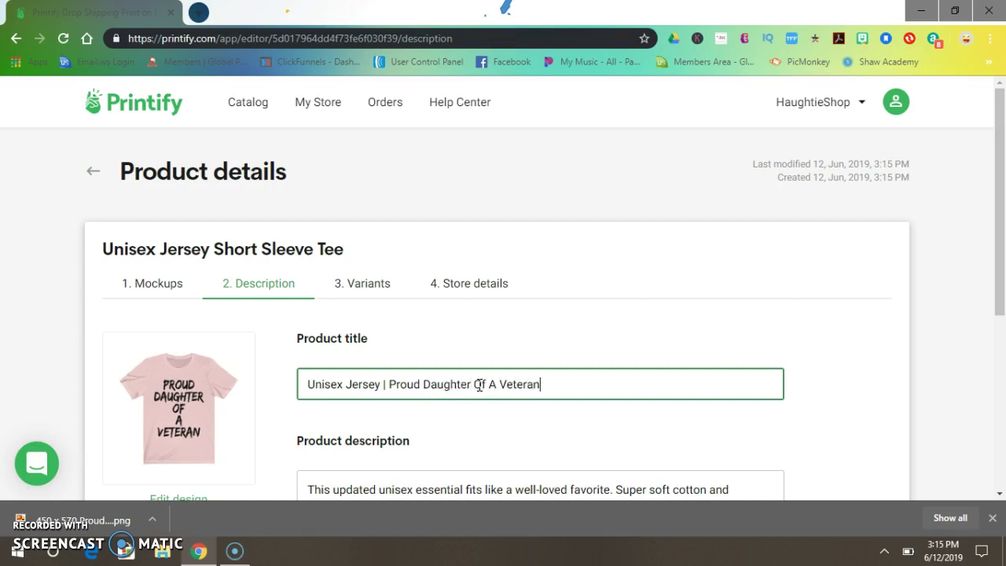
{"action": "left_click", "coordinate": [470, 384]}
{"action": "left_click", "coordinate": [548, 382]}
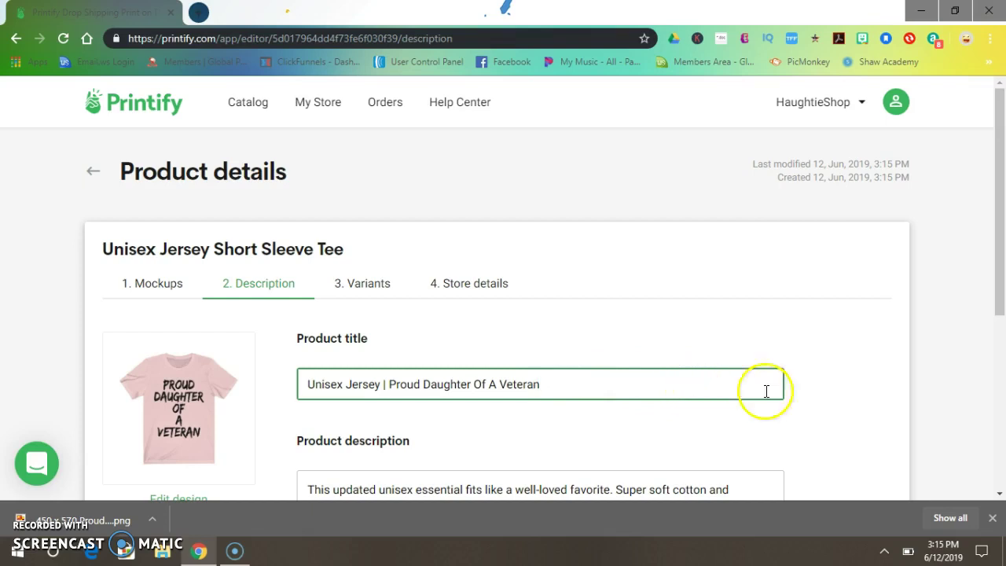
Save the product description and continue to the Variants step
{"action": "scroll", "coordinate": [815, 386], "scroll_direction": "down", "scroll_amount": 3}
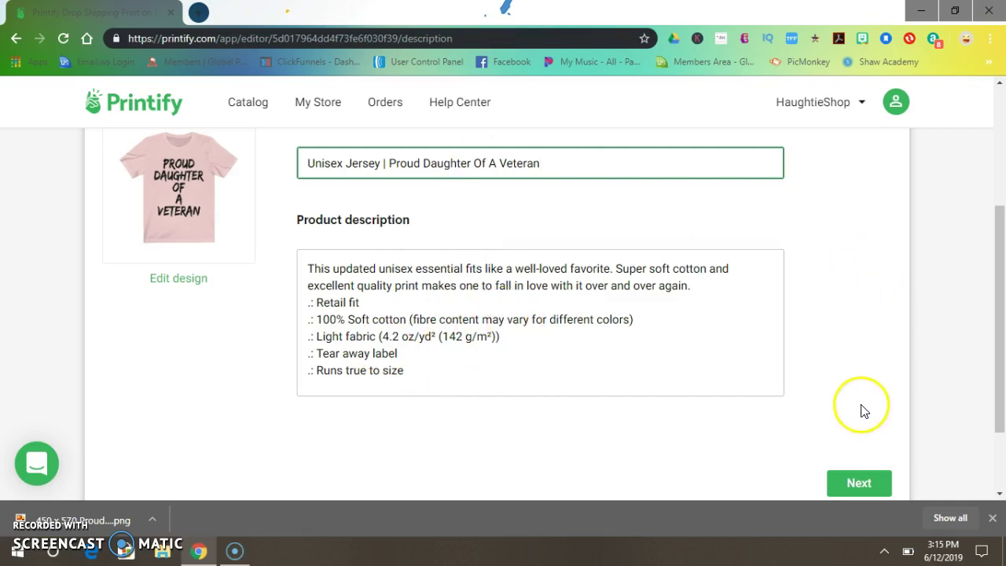
{"action": "left_click", "coordinate": [842, 452]}
{"action": "left_click", "coordinate": [803, 411]}
{"action": "left_click", "coordinate": [563, 212]}
{"action": "left_click", "coordinate": [723, 431]}
{"action": "left_click", "coordinate": [878, 486]}
Set the S and M retail prices to 21.95 in the Variants pricing table
{"action": "left_click", "coordinate": [869, 471]}
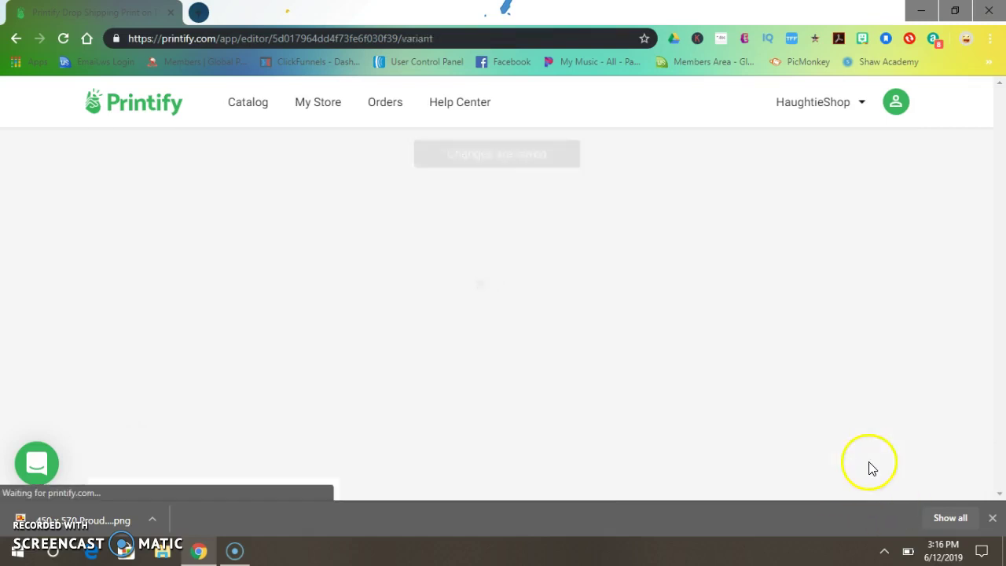
{"action": "scroll", "coordinate": [629, 305], "scroll_direction": "down", "scroll_amount": 3}
{"action": "scroll", "coordinate": [629, 305], "scroll_direction": "up", "scroll_amount": 1}
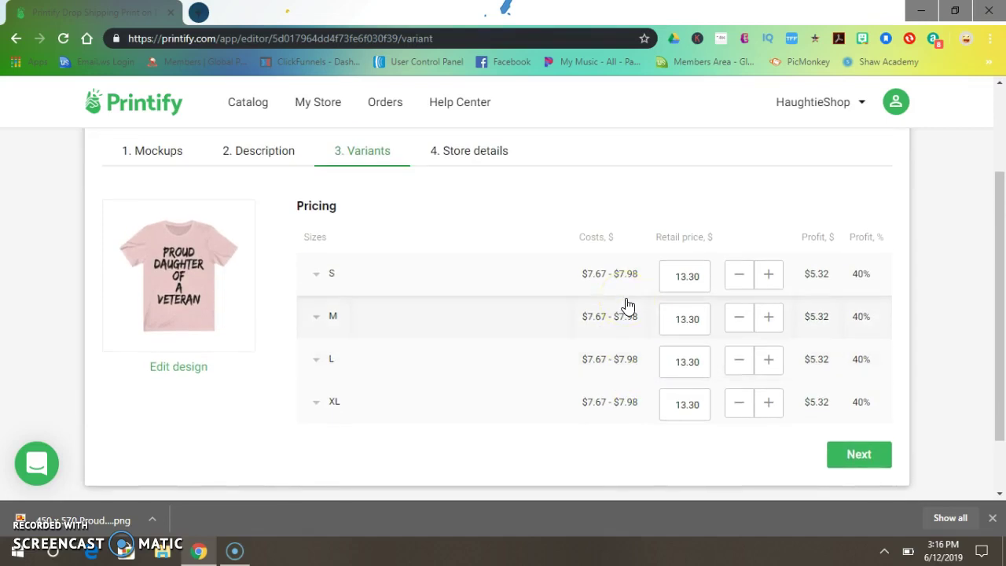
{"action": "left_click", "coordinate": [678, 306]}
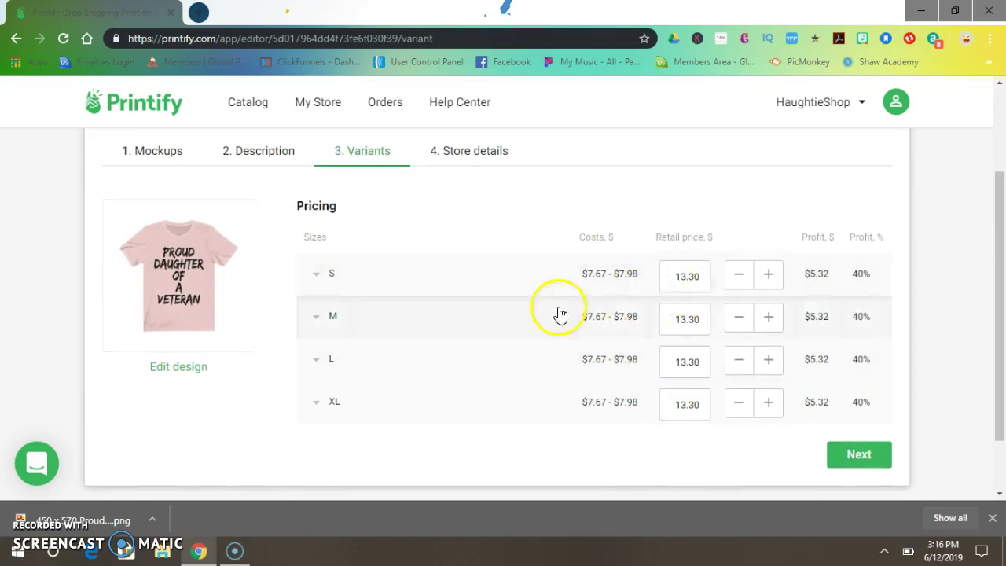
{"action": "double_click", "coordinate": [676, 274]}
{"action": "type", "text": "21.95"}
{"action": "key", "text": "Tab"}
{"action": "key", "text": "BackSpace"}
{"action": "key", "text": "BackSpace"}
{"action": "key", "text": "BackSpace"}
{"action": "key", "text": "BackSpace"}
{"action": "type", "text": "21"}
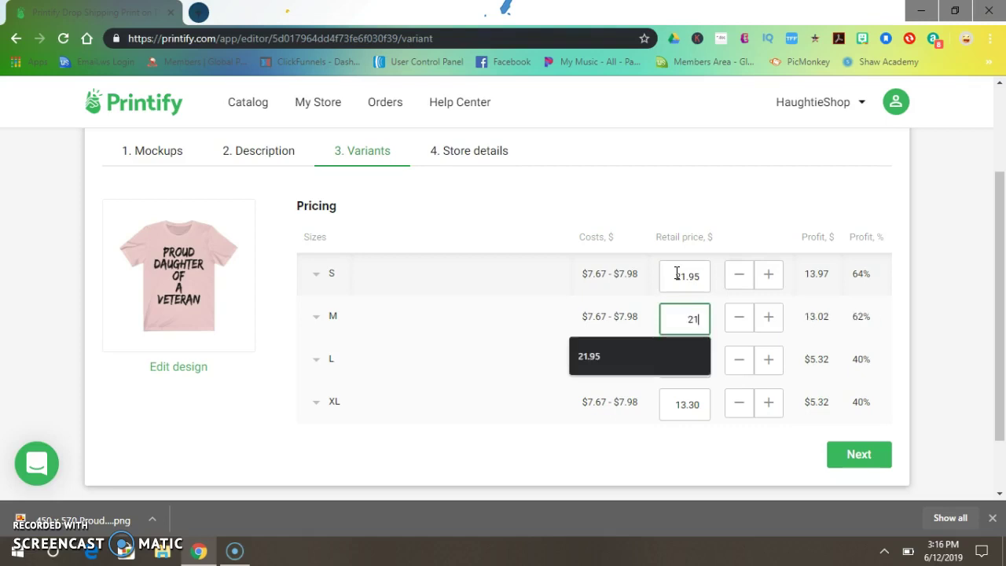
{"action": "type", "text": ".95"}
Set the L and XL retail prices to 21.95 and save the pricing
{"action": "key", "text": "Tab"}
{"action": "key", "text": "BackSpace"}
{"action": "key", "text": "BackSpace"}
{"action": "key", "text": "BackSpace"}
{"action": "key", "text": "BackSpace"}
{"action": "key", "text": "BackSpace"}
{"action": "type", "text": "21.95"}
{"action": "key", "text": "Tab"}
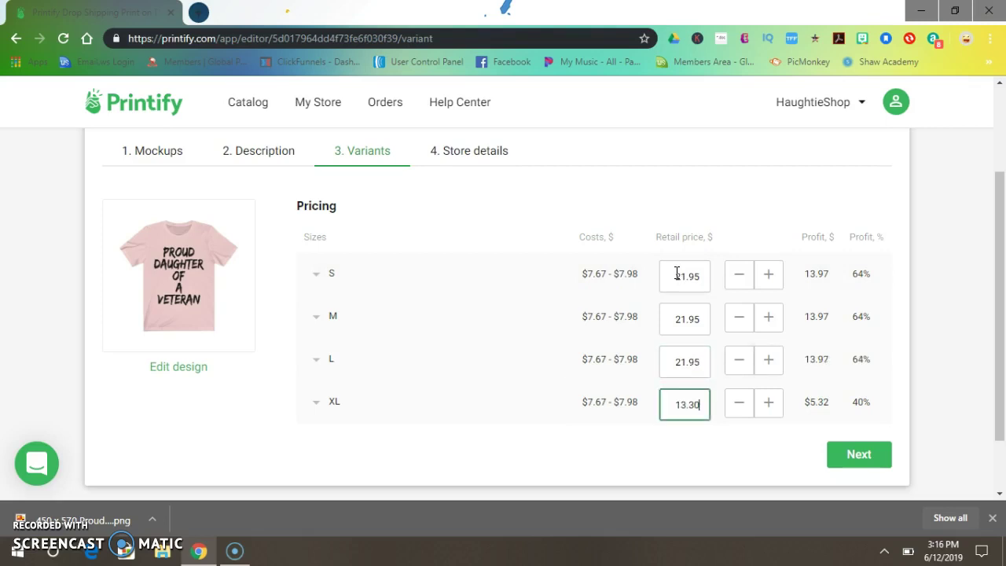
{"action": "key", "text": "BackSpace"}
{"action": "key", "text": "BackSpace"}
{"action": "key", "text": "BackSpace"}
{"action": "key", "text": "BackSpace"}
{"action": "key", "text": "BackSpace"}
{"action": "type", "text": "2"}
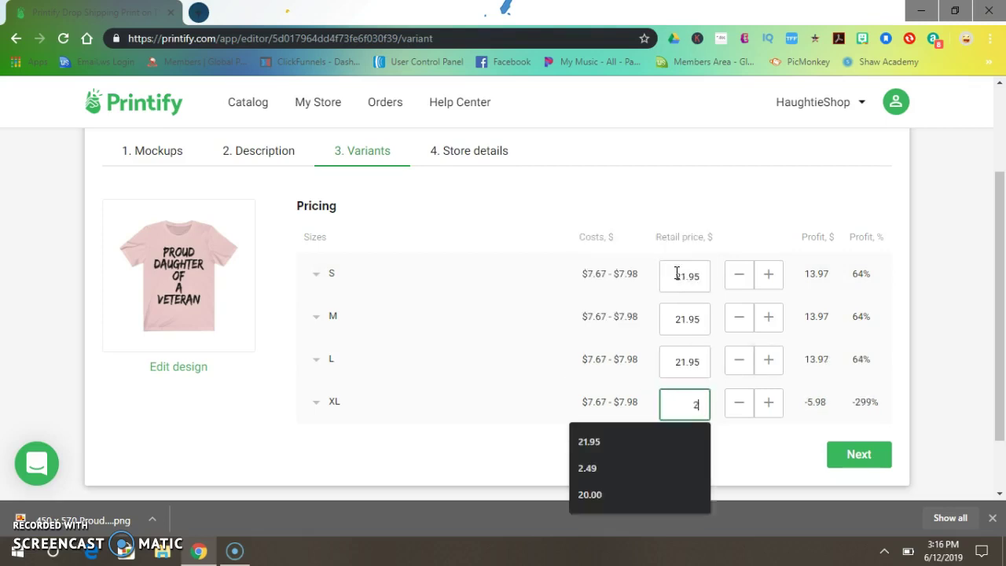
{"action": "type", "text": "1.95"}
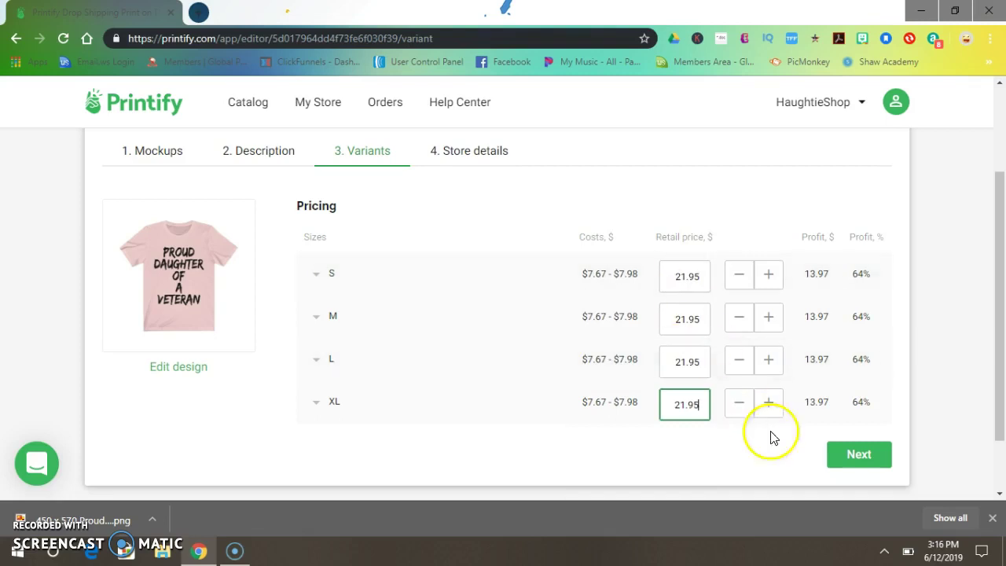
{"action": "left_click", "coordinate": [831, 446]}
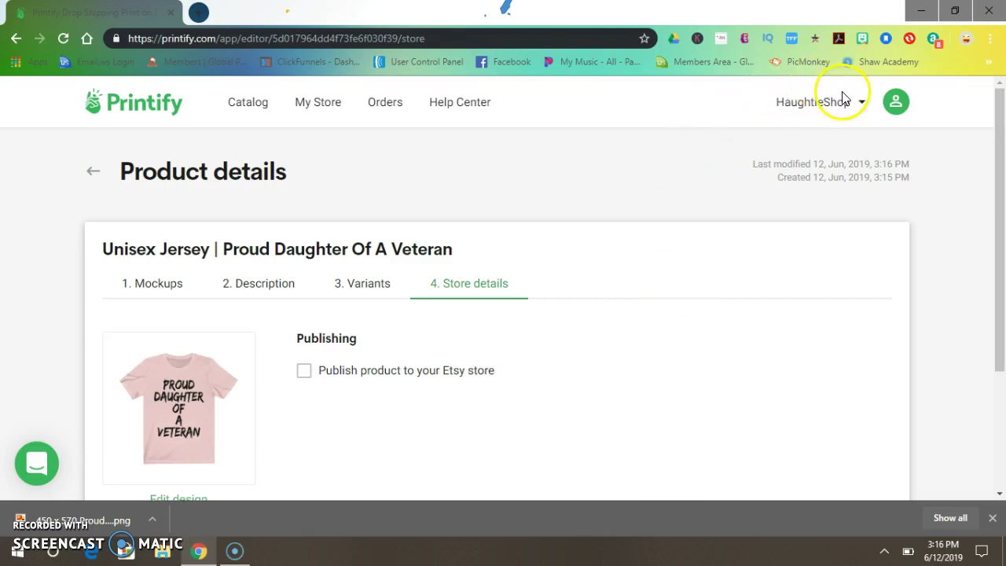
Enable Etsy publishing with the 'Printify Shipping Cost' shipping profile, then save and publish
{"action": "scroll", "coordinate": [330, 328], "scroll_direction": "down", "scroll_amount": 1}
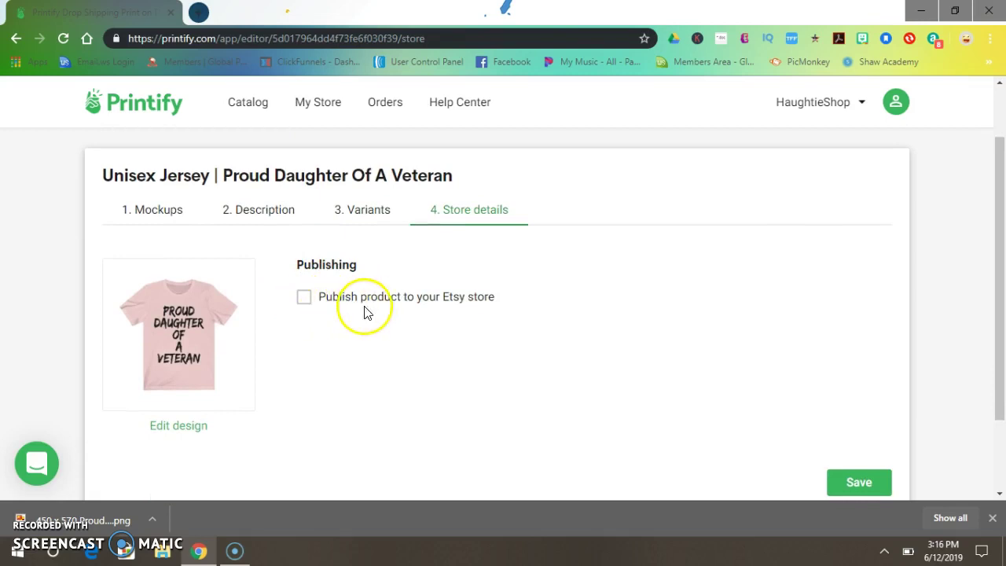
{"action": "left_click", "coordinate": [305, 299]}
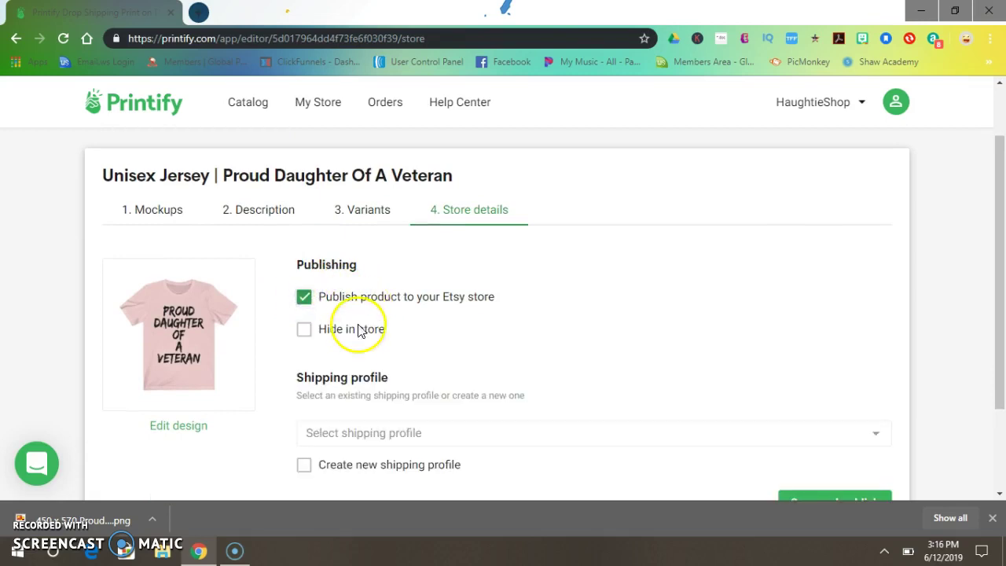
{"action": "scroll", "coordinate": [536, 277], "scroll_direction": "down", "scroll_amount": 1}
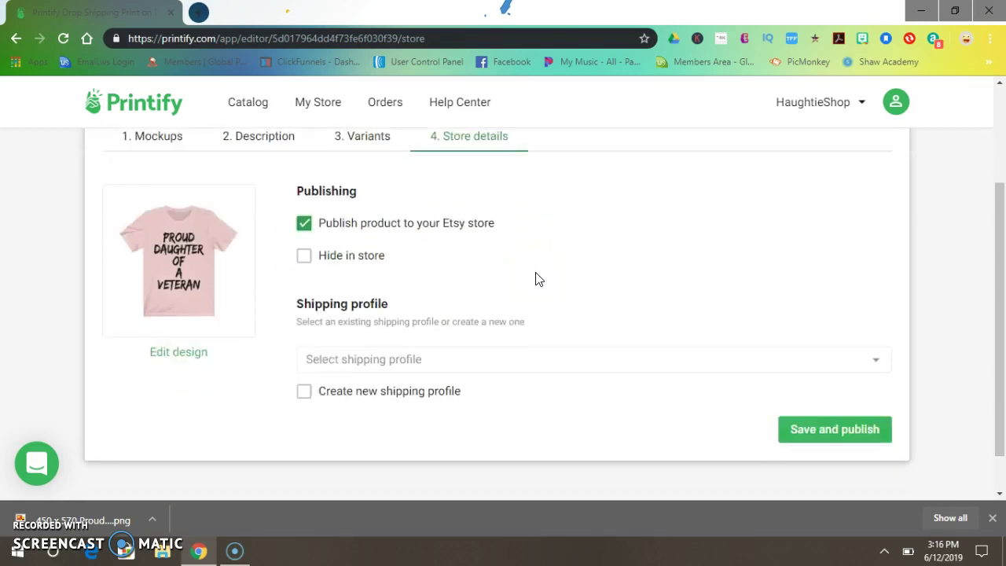
{"action": "scroll", "coordinate": [536, 277], "scroll_direction": "down", "scroll_amount": 1}
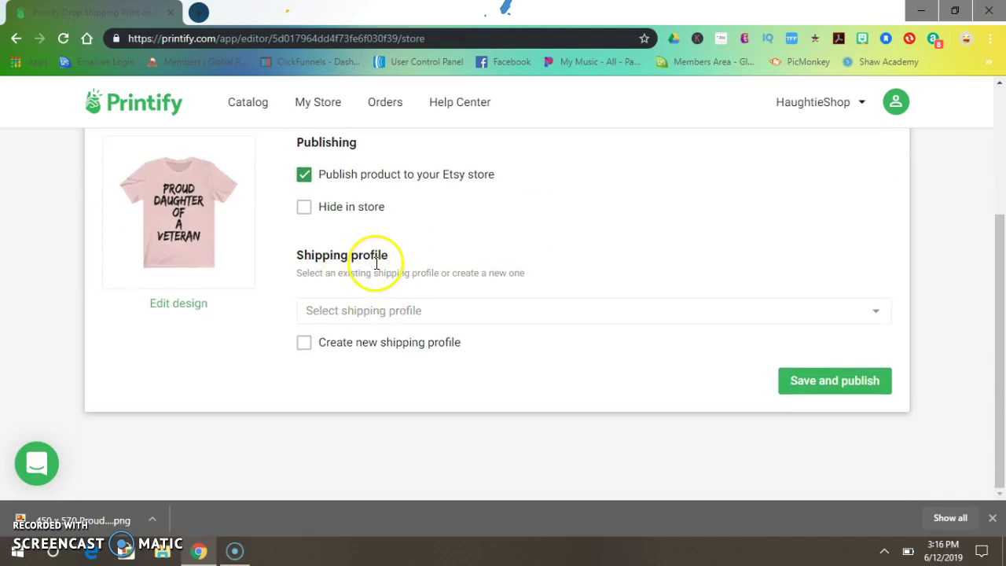
{"action": "left_click", "coordinate": [377, 311]}
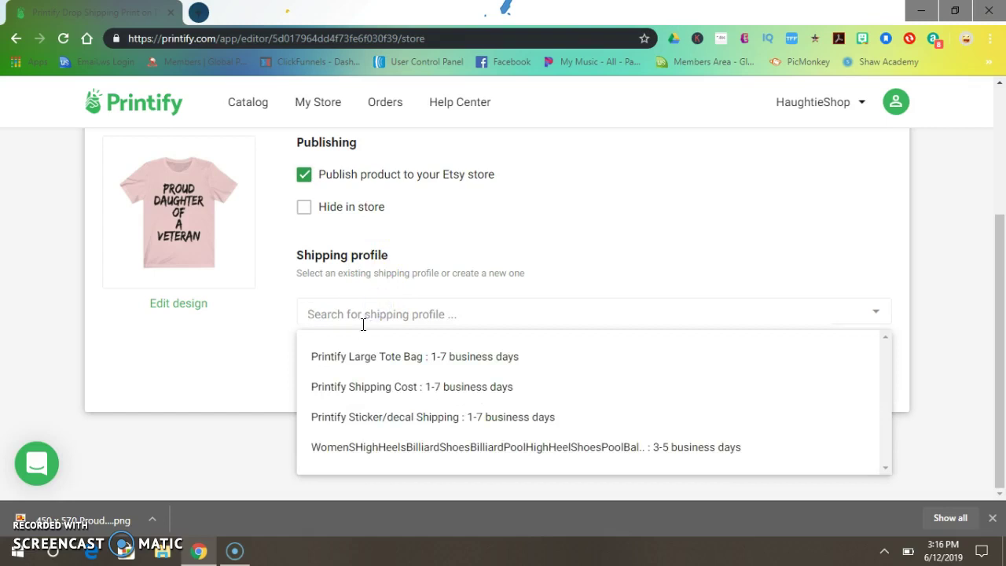
{"action": "left_click", "coordinate": [429, 397]}
{"action": "left_click", "coordinate": [849, 382]}
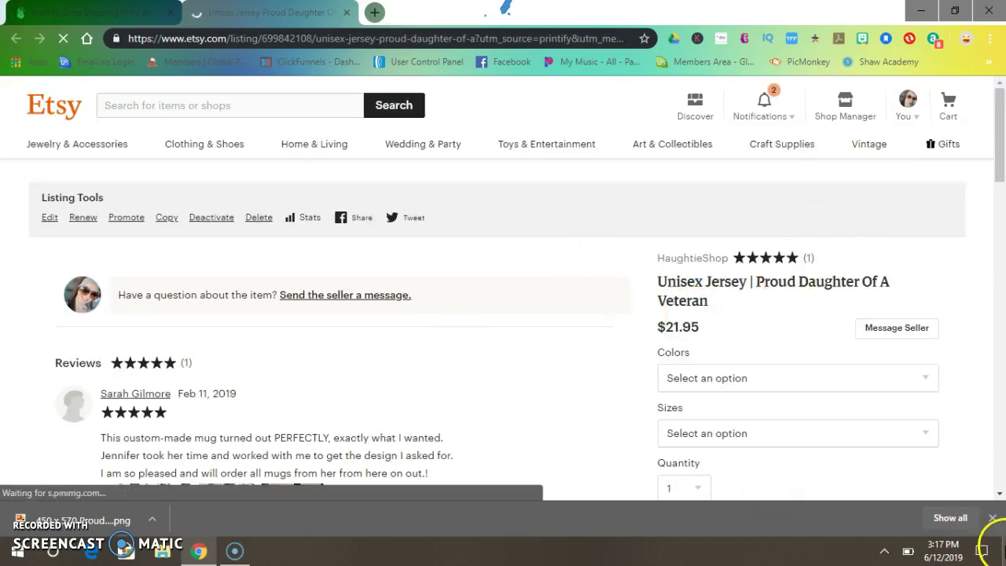
Reload the new Etsy listing and review the Soft Pink tee at $21.95 with its options
{"action": "left_click", "coordinate": [992, 518]}
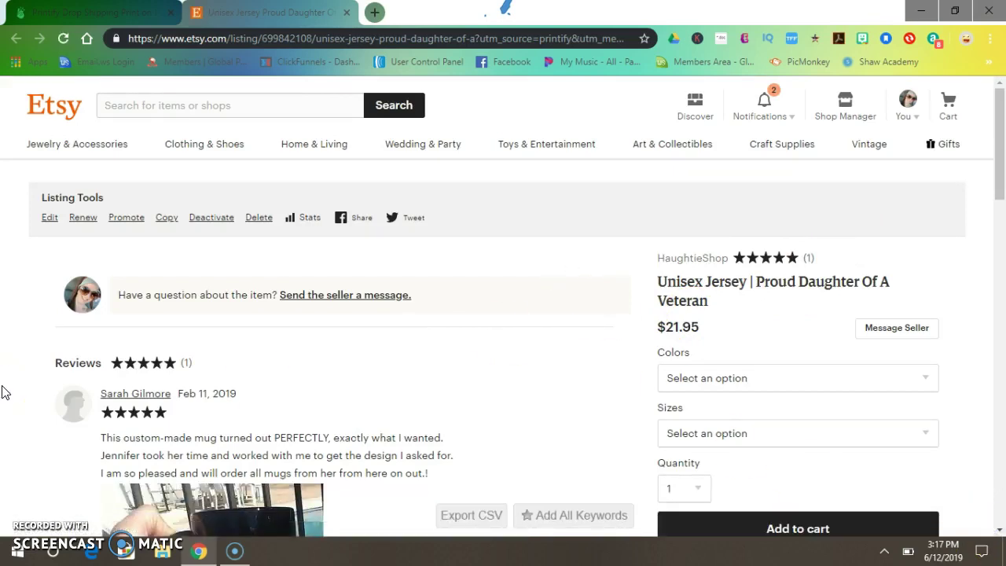
{"action": "left_click", "coordinate": [63, 38]}
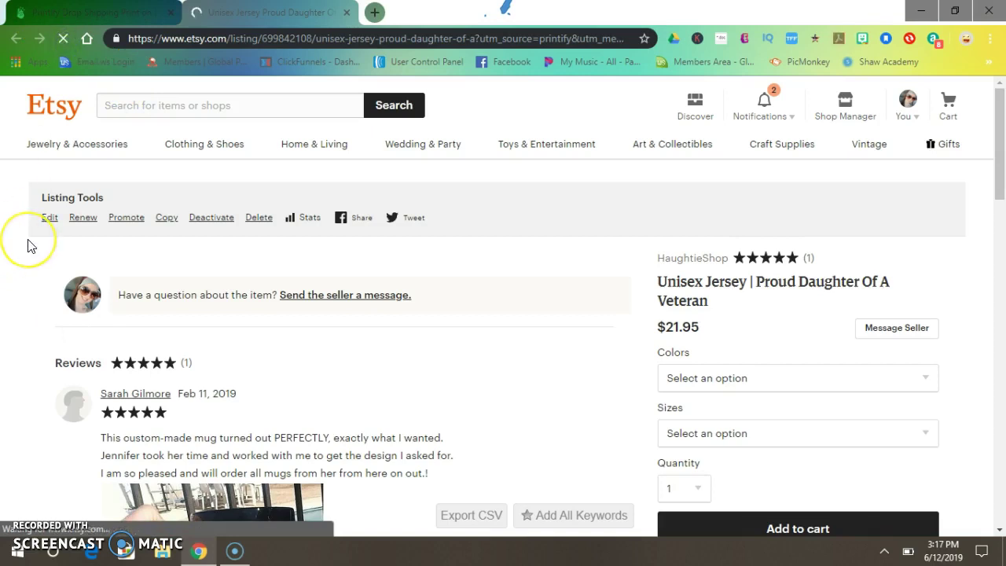
{"action": "scroll", "coordinate": [28, 246], "scroll_direction": "down", "scroll_amount": 7}
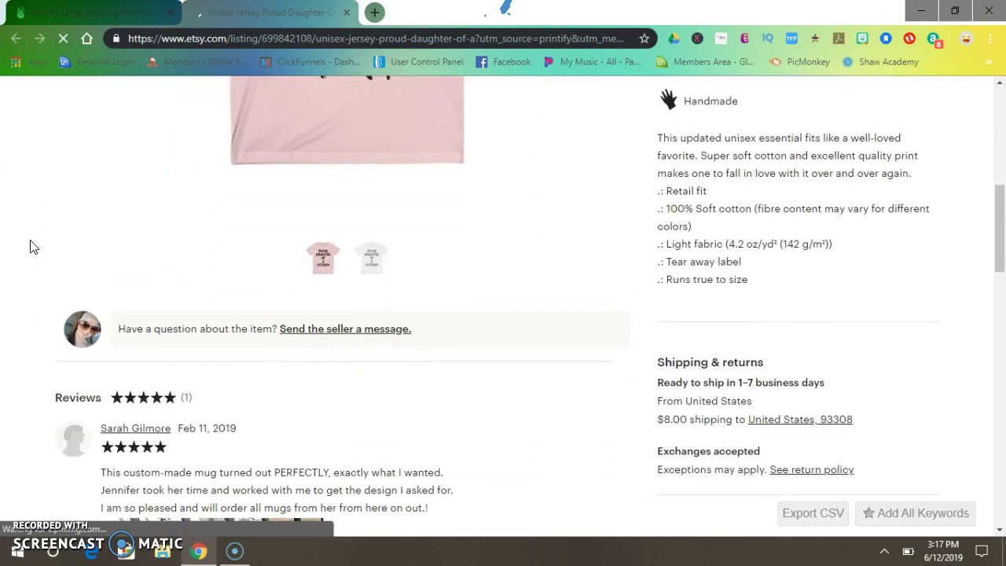
{"action": "scroll", "coordinate": [30, 246], "scroll_direction": "up", "scroll_amount": 4}
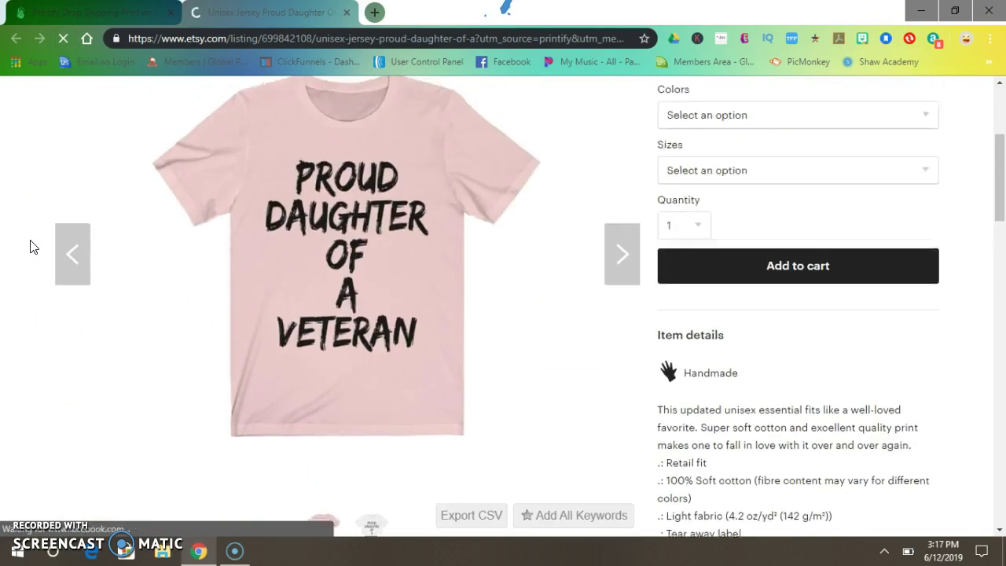
{"action": "scroll", "coordinate": [31, 245], "scroll_direction": "down", "scroll_amount": 9}
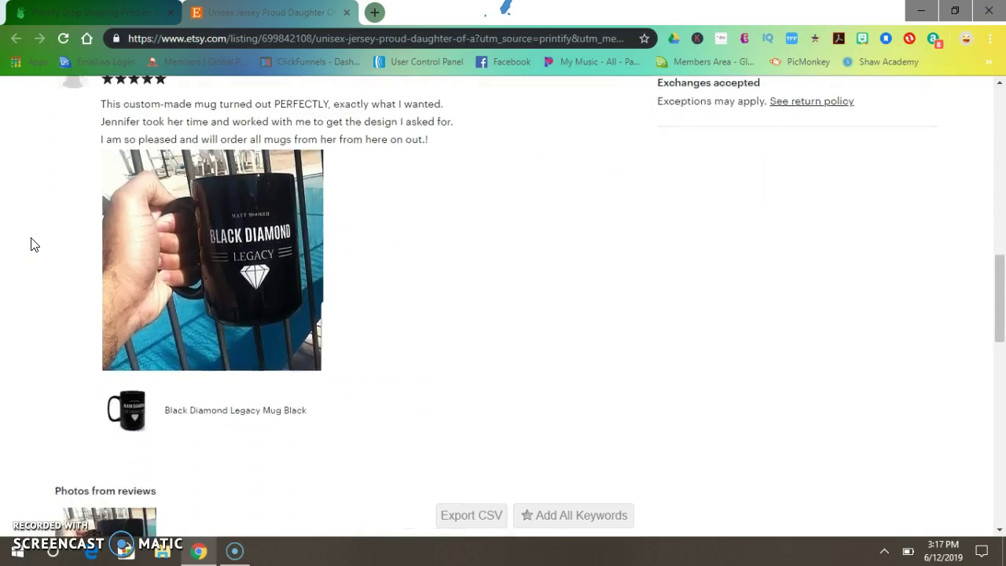
{"action": "scroll", "coordinate": [31, 245], "scroll_direction": "up", "scroll_amount": 8}
{"action": "scroll", "coordinate": [31, 245], "scroll_direction": "up", "scroll_amount": 2}
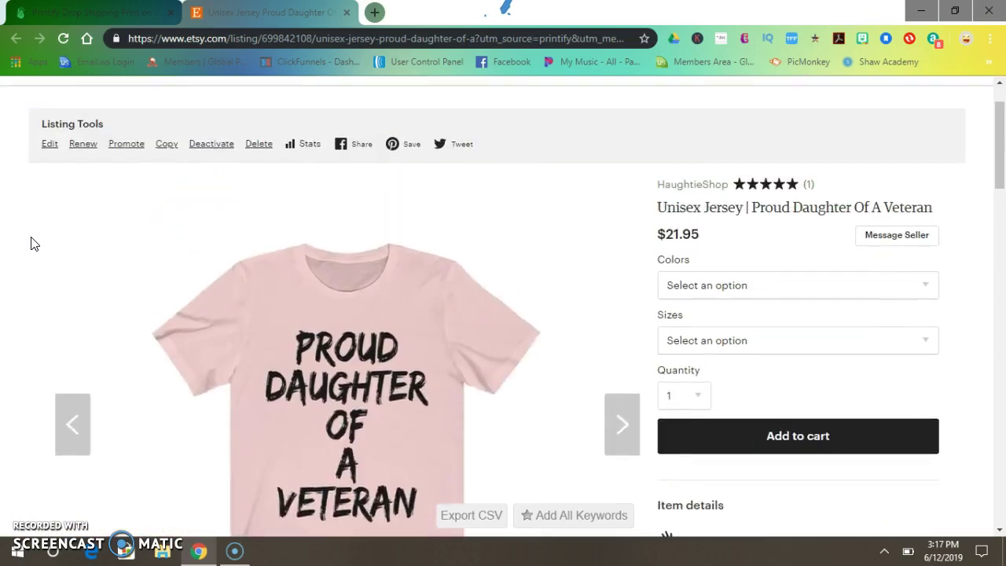
{"action": "scroll", "coordinate": [31, 244], "scroll_direction": "down", "scroll_amount": 2}
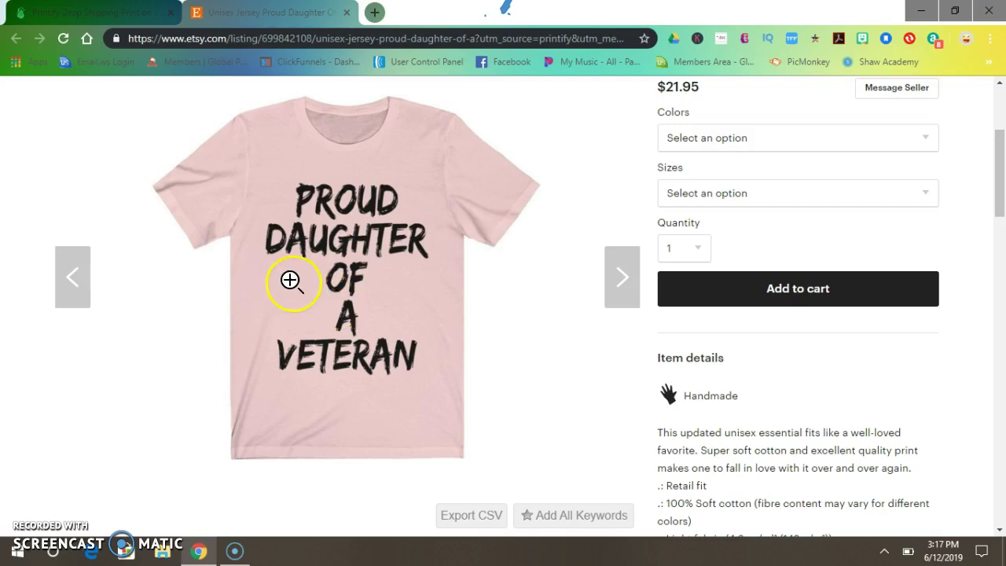
{"action": "scroll", "coordinate": [288, 278], "scroll_direction": "down", "scroll_amount": 2}
{"action": "scroll", "coordinate": [291, 279], "scroll_direction": "up", "scroll_amount": 2}
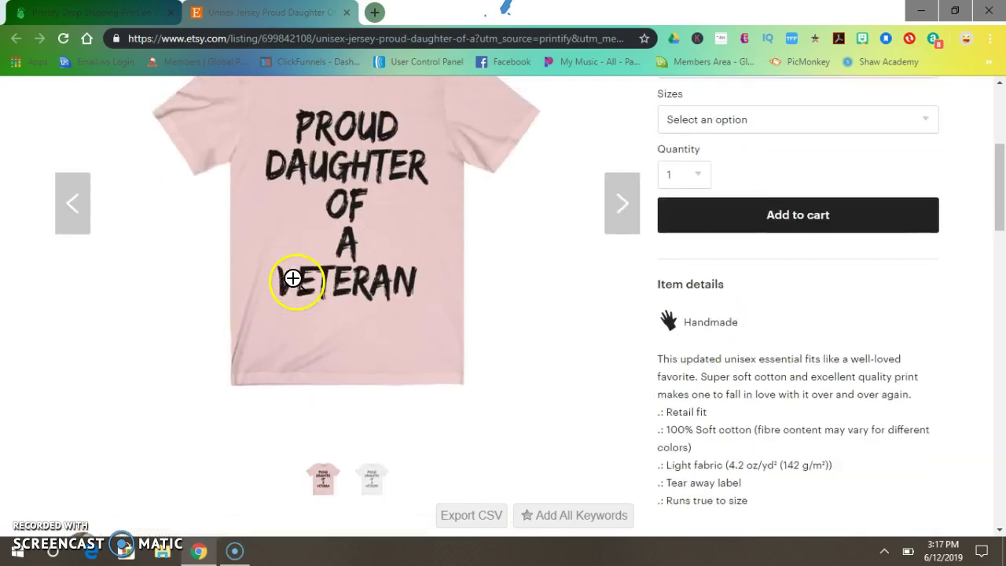
{"action": "scroll", "coordinate": [490, 301], "scroll_direction": "down", "scroll_amount": 1}
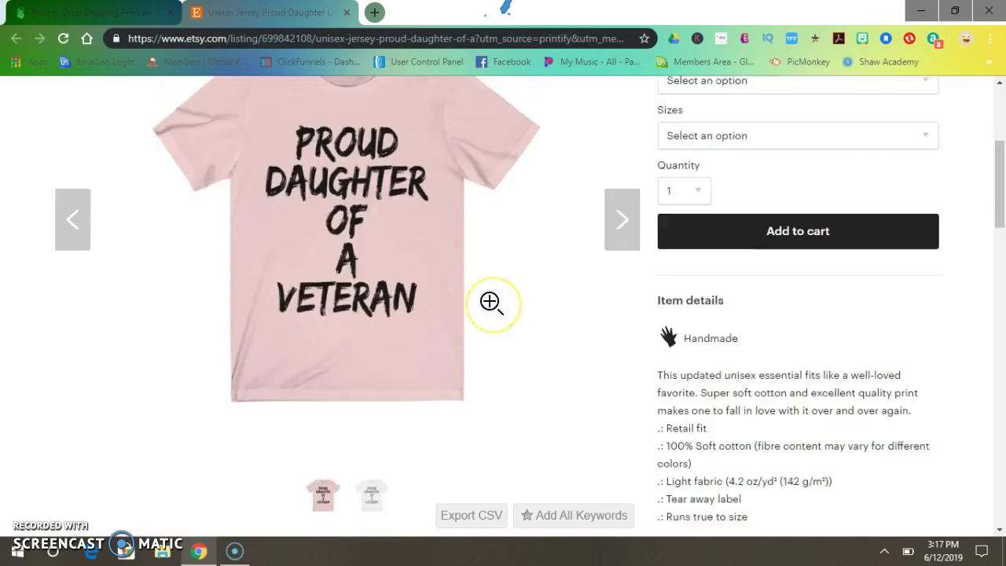
{"action": "scroll", "coordinate": [490, 302], "scroll_direction": "up", "scroll_amount": 1}
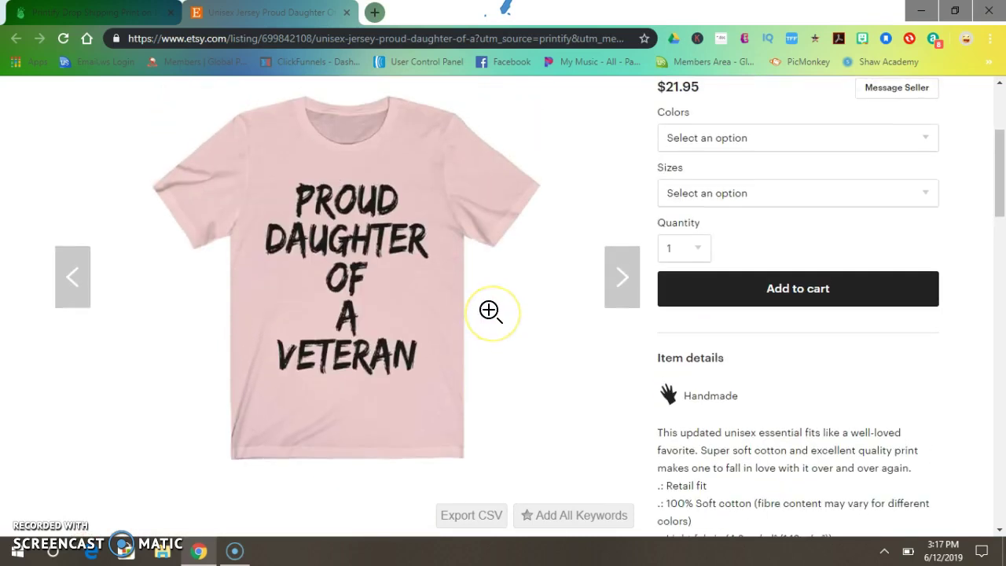